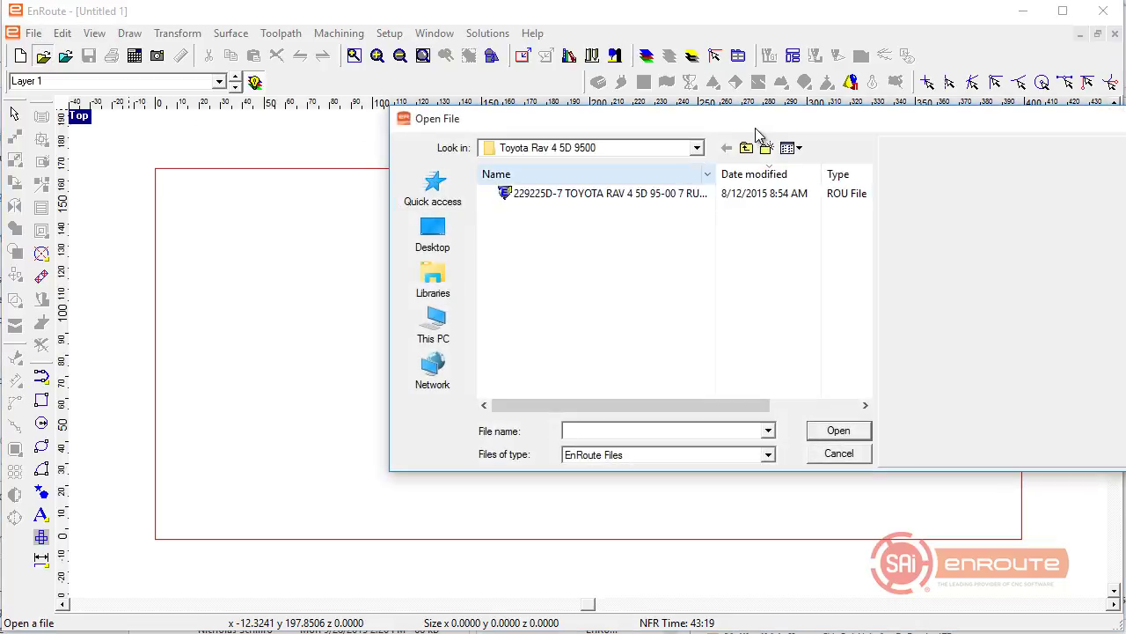
Step: Open 226995D-5 SKODA FELICIA 5D 95- 5 RUTOR.rou from the SolarP > Skoda Felicia 5D 95 folder
click(746, 148)
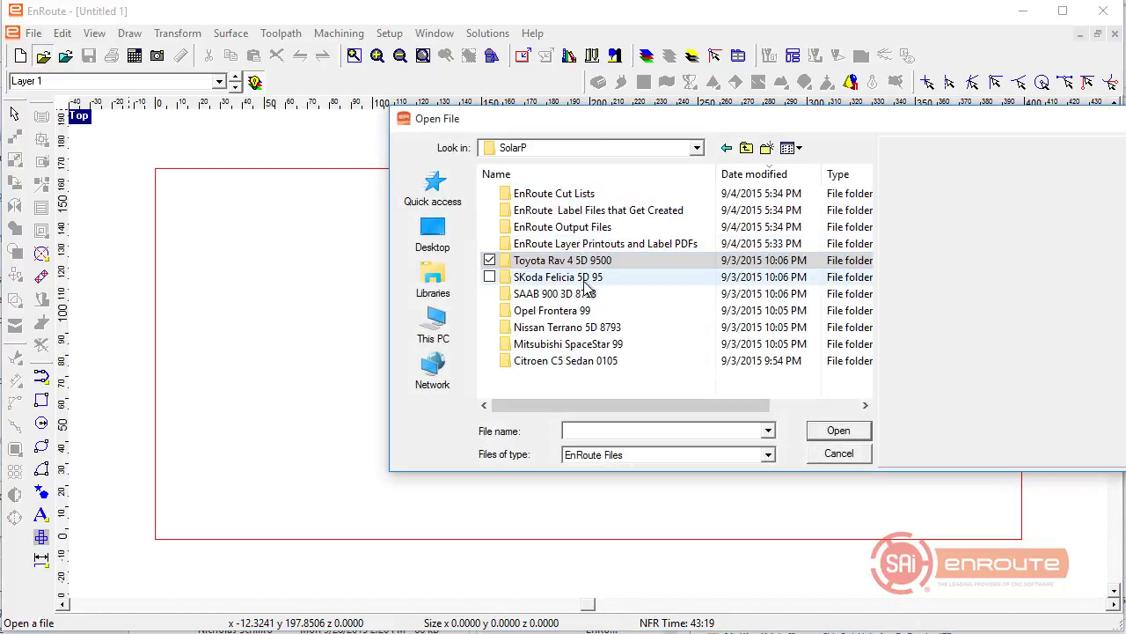
double_click(581, 278)
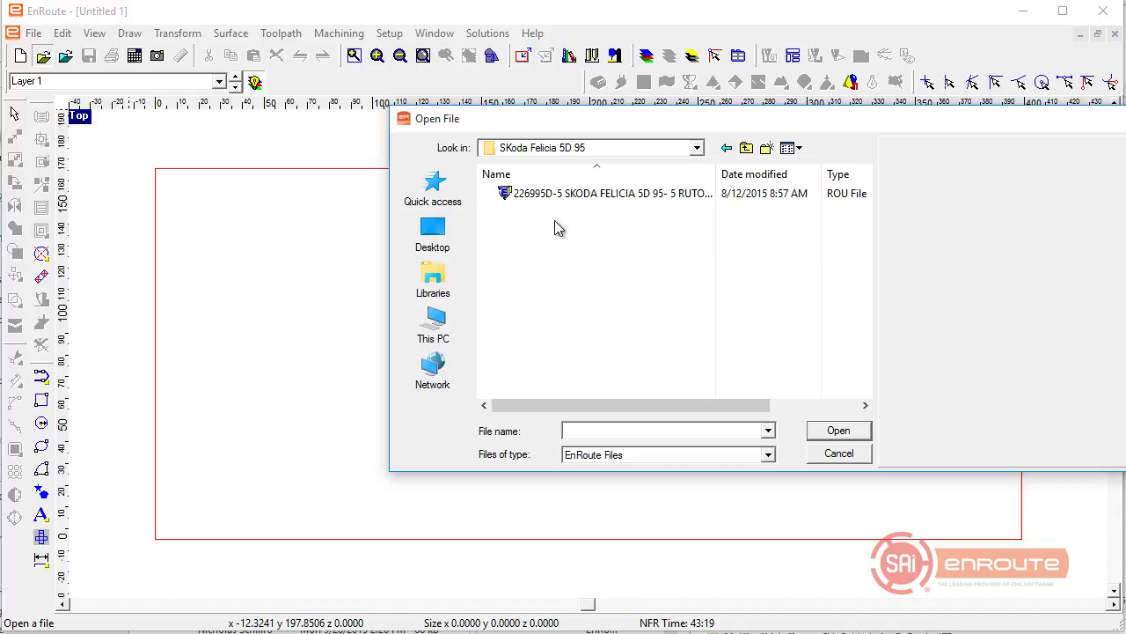
double_click(566, 194)
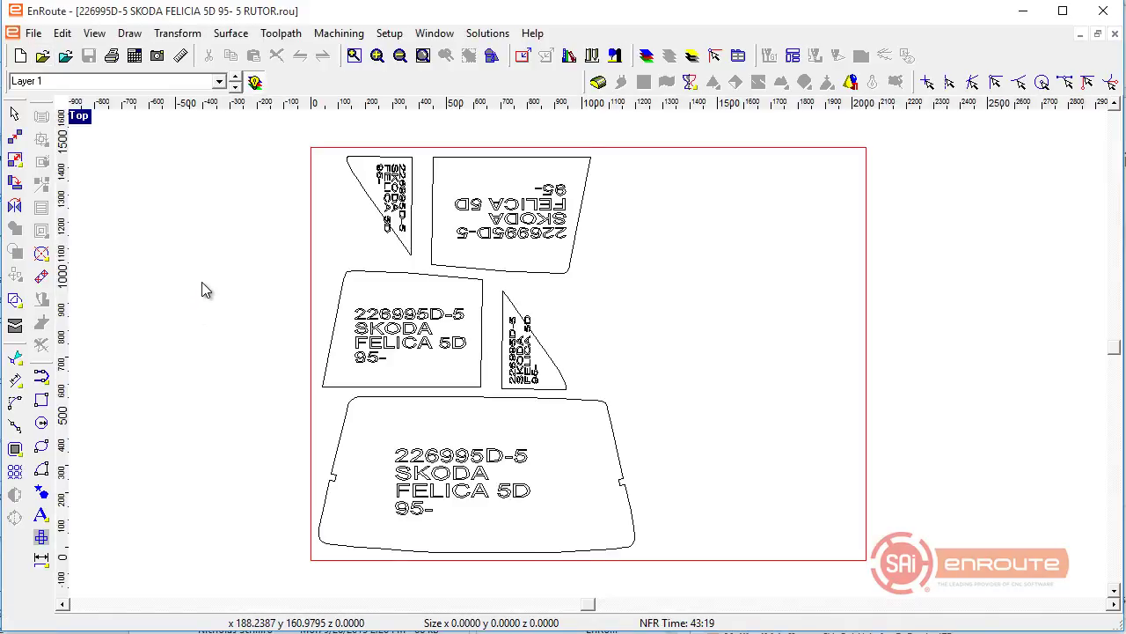
scroll(356, 398, down, 2)
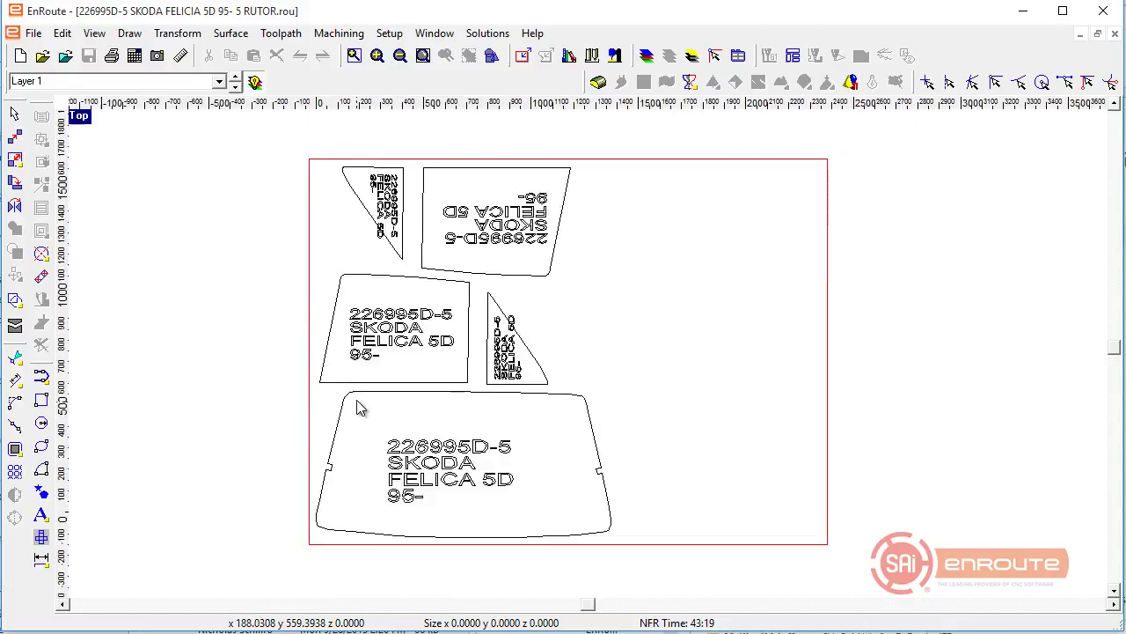
drag(296, 177, 739, 480)
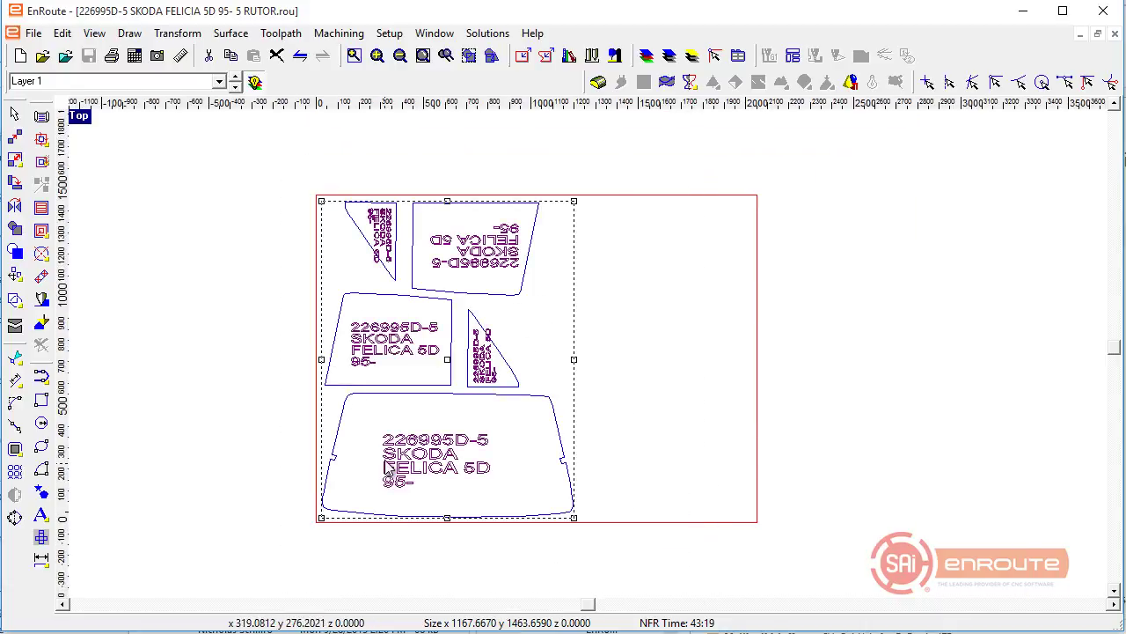
scroll(385, 262, up, 1)
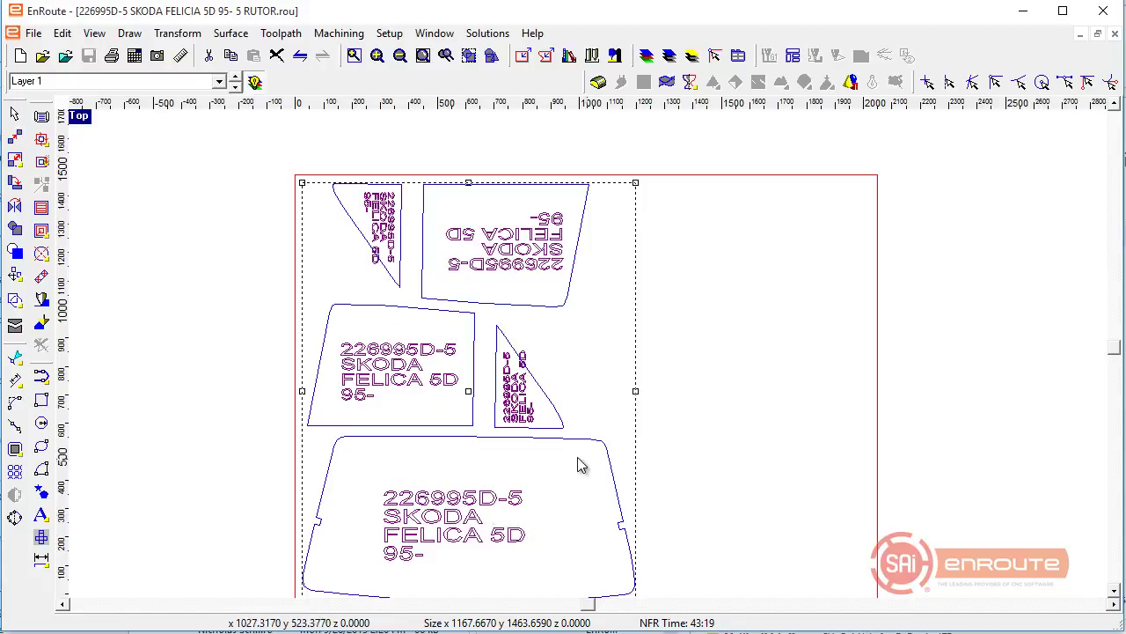
scroll(400, 475, down, 2)
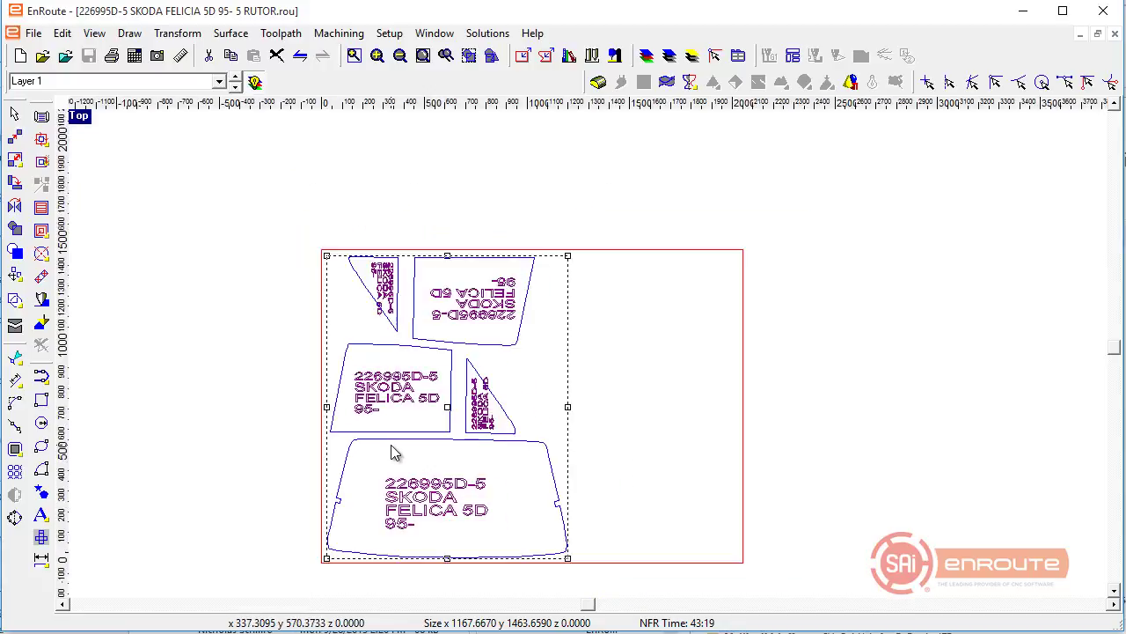
click(255, 445)
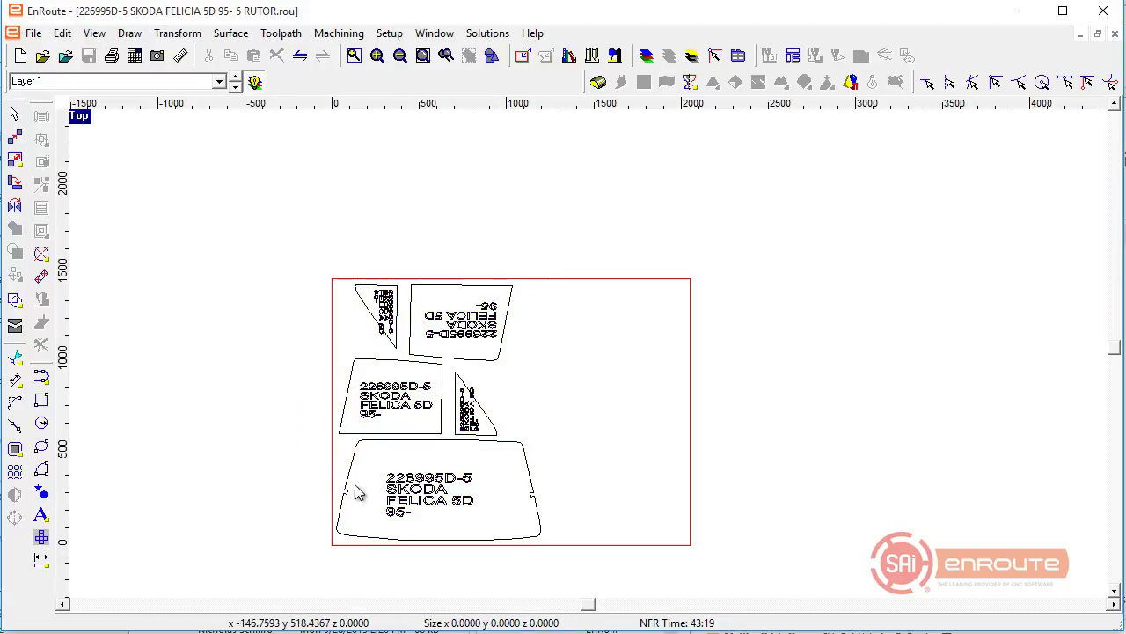
scroll(435, 510, up, 2)
click(400, 485)
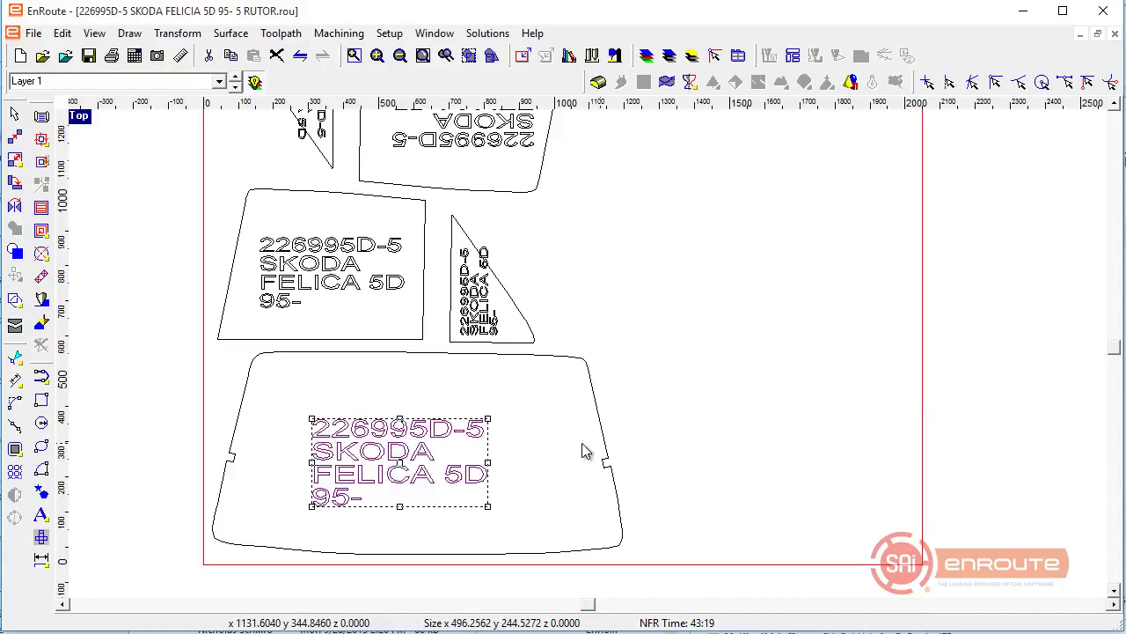
scroll(594, 451, down, 2)
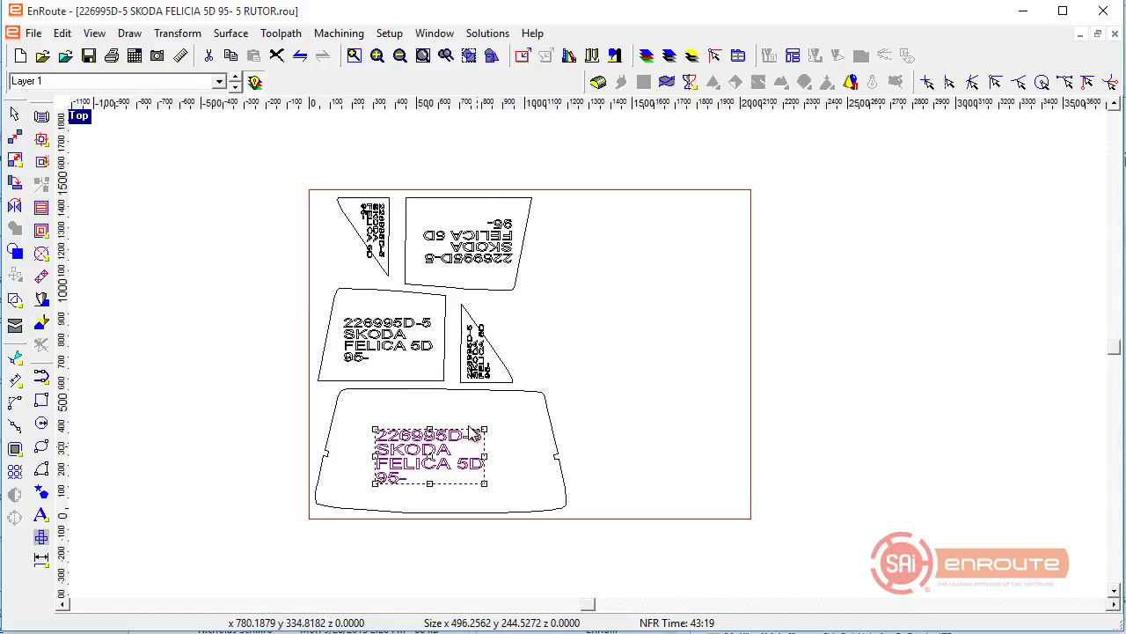
click(633, 360)
Step: Move the two triangle parts off the plate, side by side
drag(279, 165, 423, 296)
shift+drag(528, 413, 1044, 474)
click(968, 452)
drag(936, 332, 806, 230)
click(893, 328)
scroll(836, 224, up, 3)
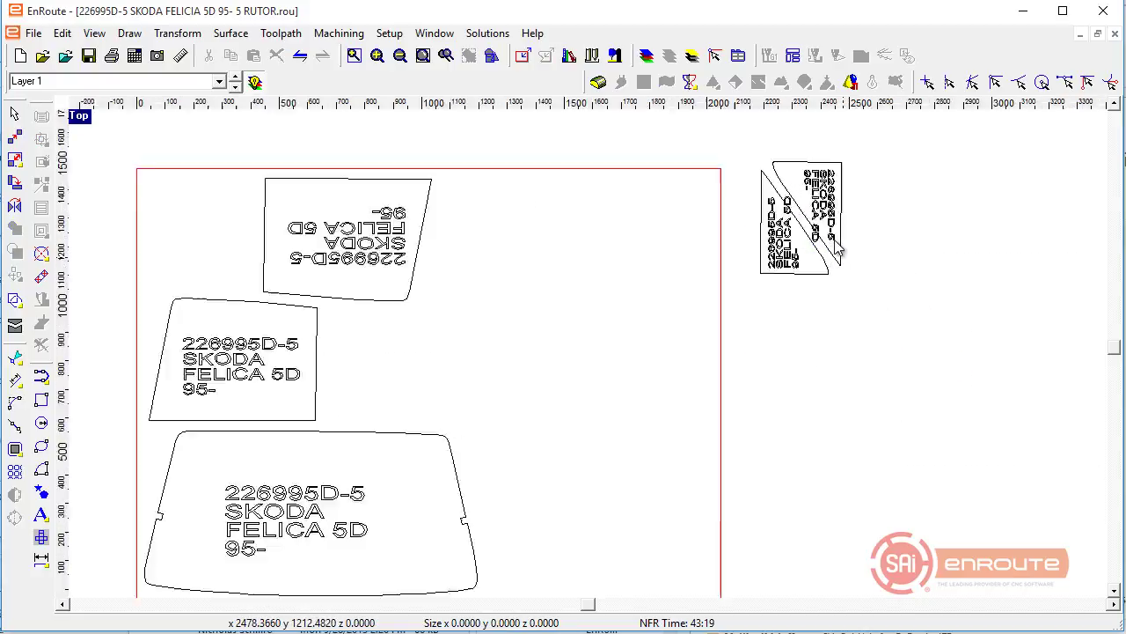
scroll(745, 181, down, 4)
drag(1073, 414, 688, 189)
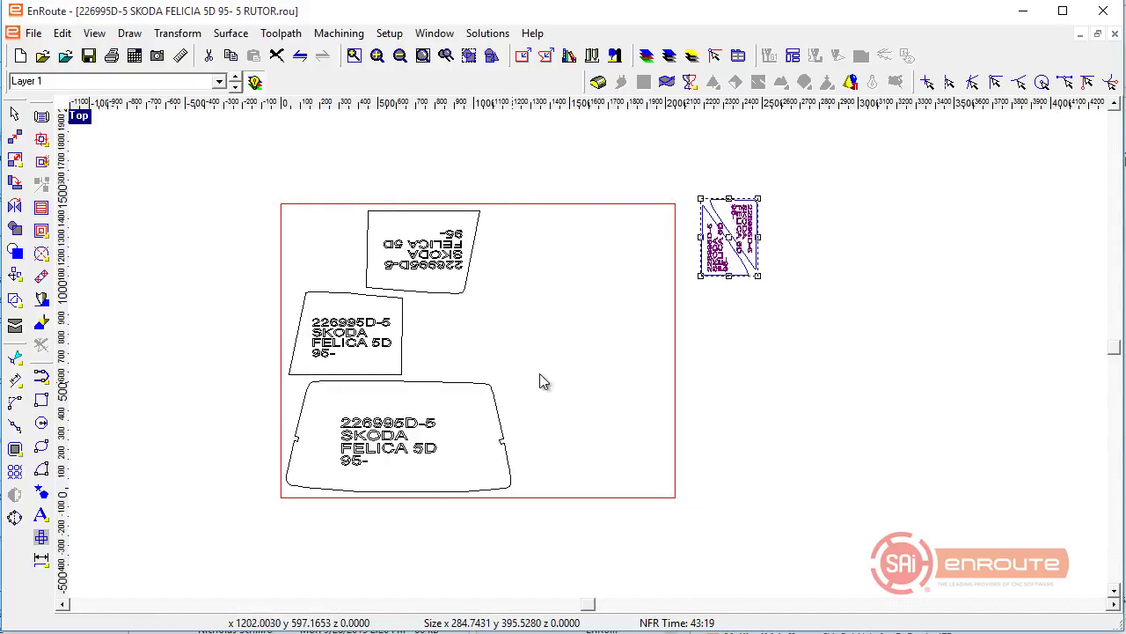
click(719, 233)
Step: Move the flipped labelled part, left window part and triangle pair above the plate
drag(325, 178, 563, 327)
drag(422, 251, 283, 146)
scroll(603, 276, down, 2)
scroll(347, 131, up, 3)
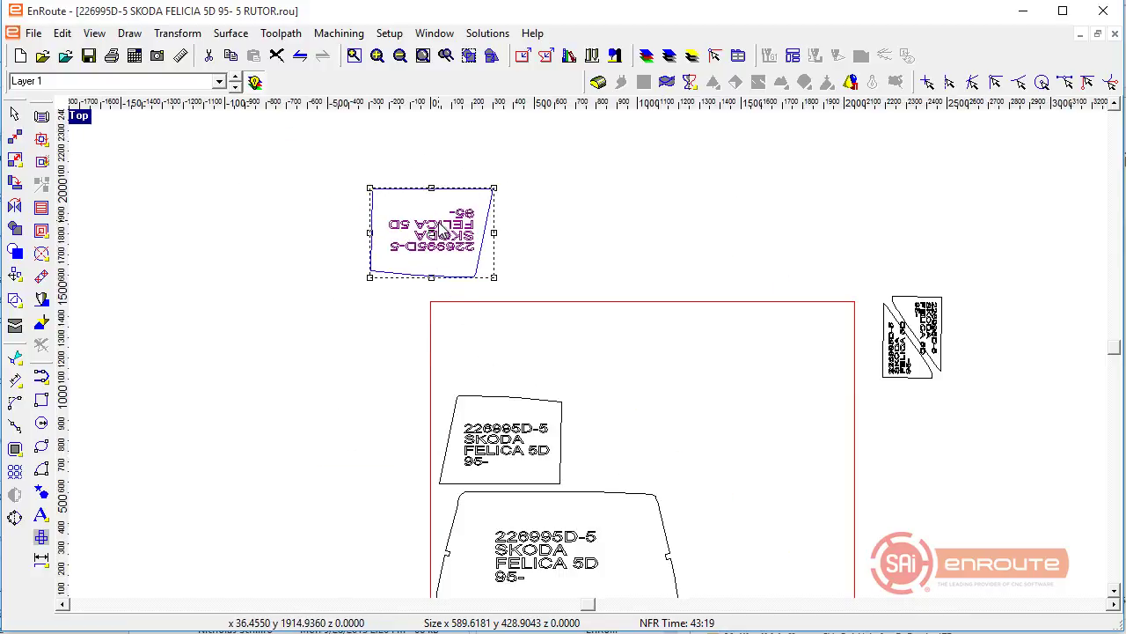
drag(364, 382, 741, 493)
scroll(346, 200, up, 2)
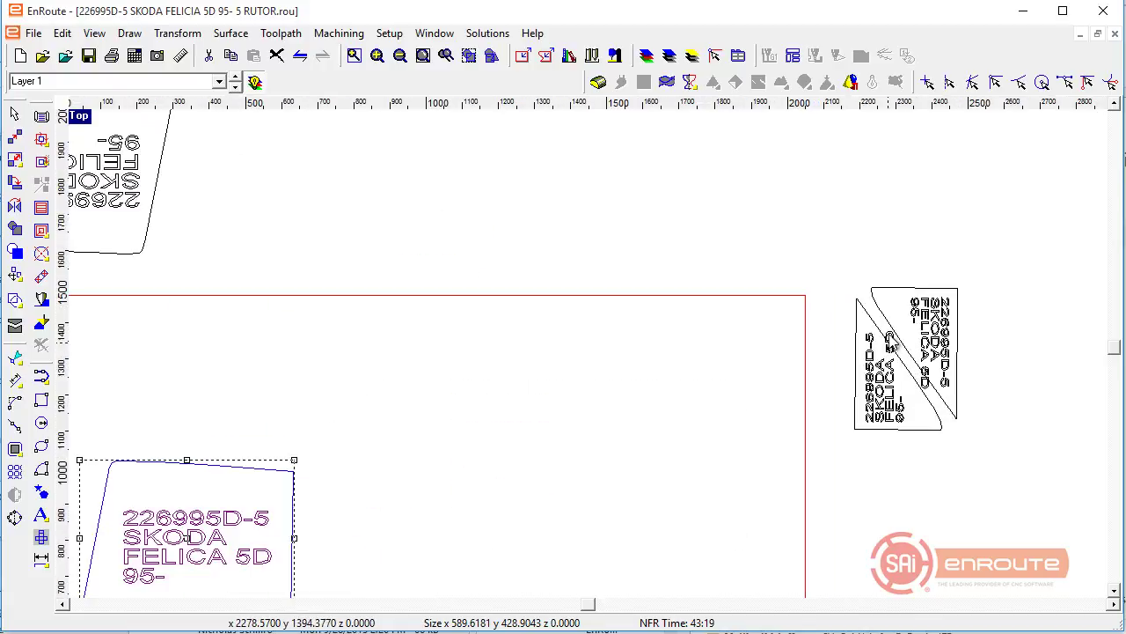
scroll(346, 199, down, 3)
scroll(538, 301, up, 2)
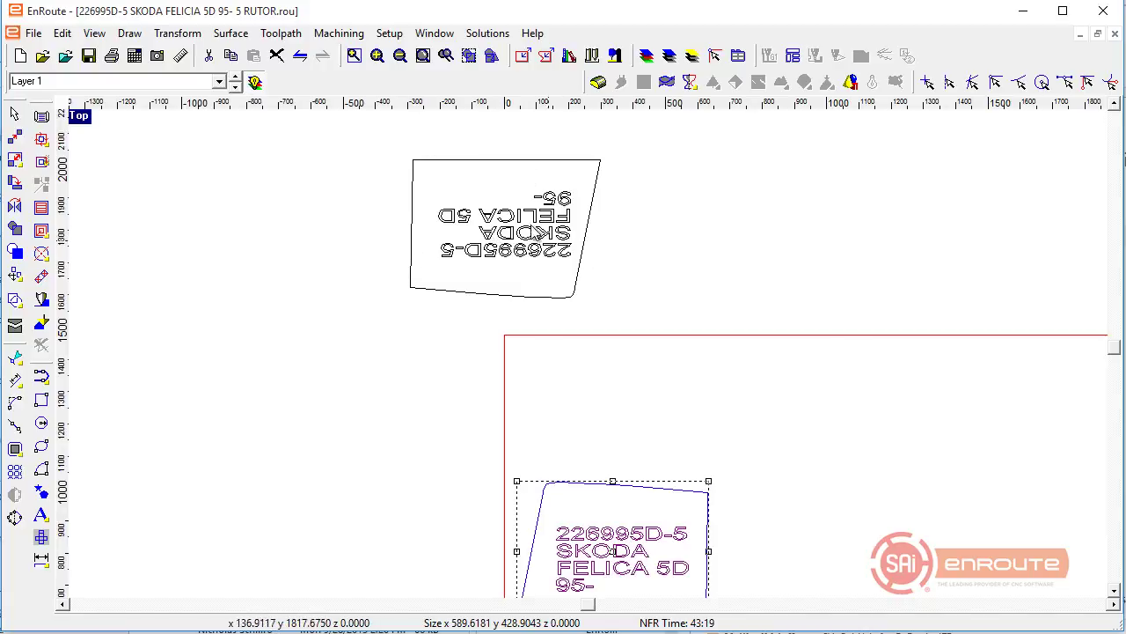
scroll(475, 230, down, 2)
drag(554, 412, 605, 237)
drag(700, 227, 988, 433)
drag(876, 319, 689, 223)
click(495, 442)
Step: Centre the large windscreen-shaped part on the plate, then align it bottom-left
drag(446, 418, 690, 530)
scroll(649, 518, up, 2)
scroll(631, 471, down, 2)
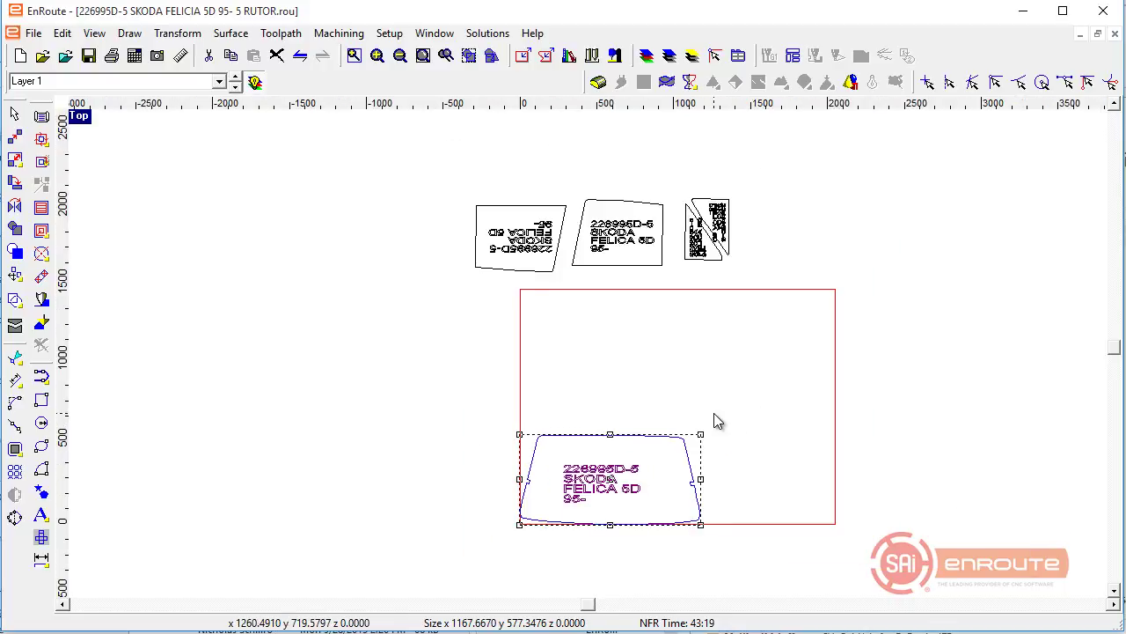
scroll(695, 424, up, 2)
scroll(668, 423, down, 2)
key(KP_5)
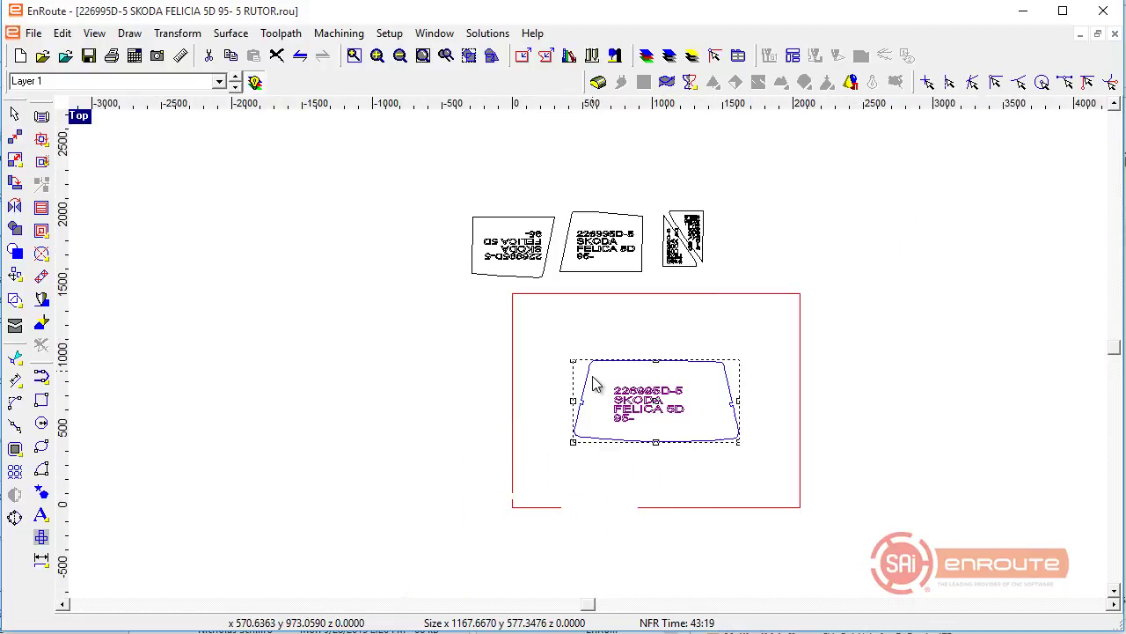
scroll(610, 475, up, 2)
scroll(622, 451, down, 2)
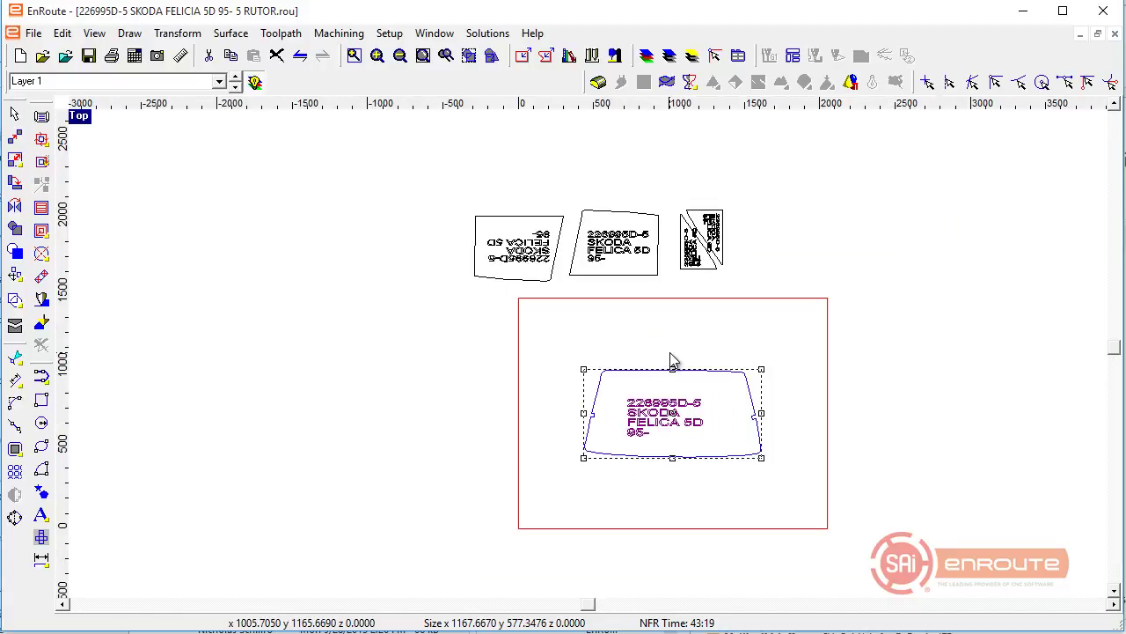
key(KP_1)
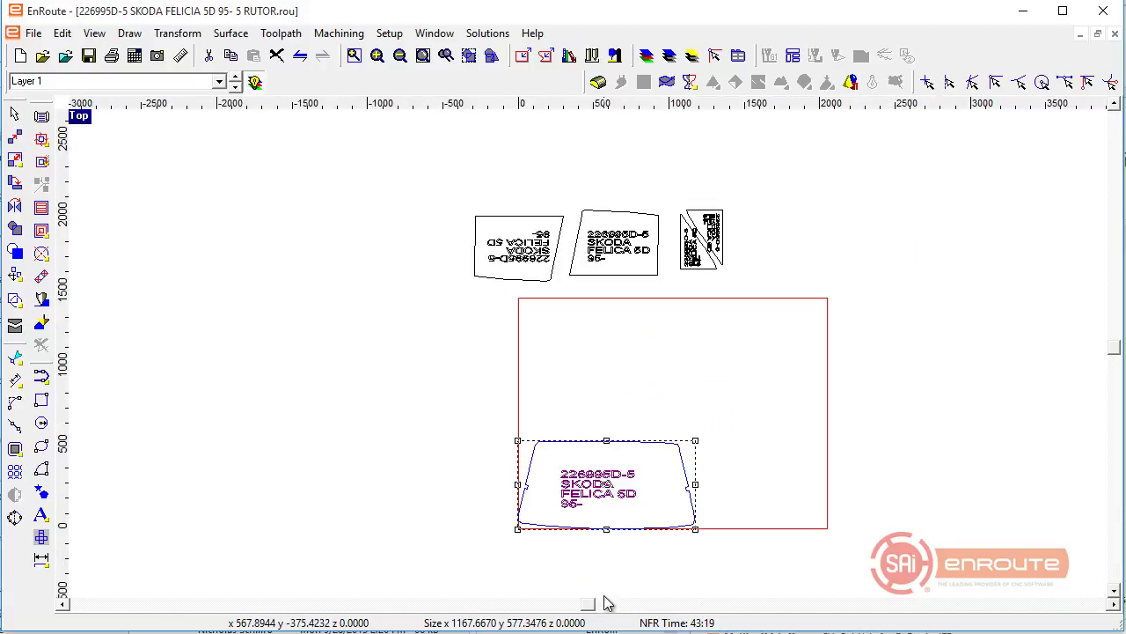
scroll(598, 572, up, 2)
click(583, 538)
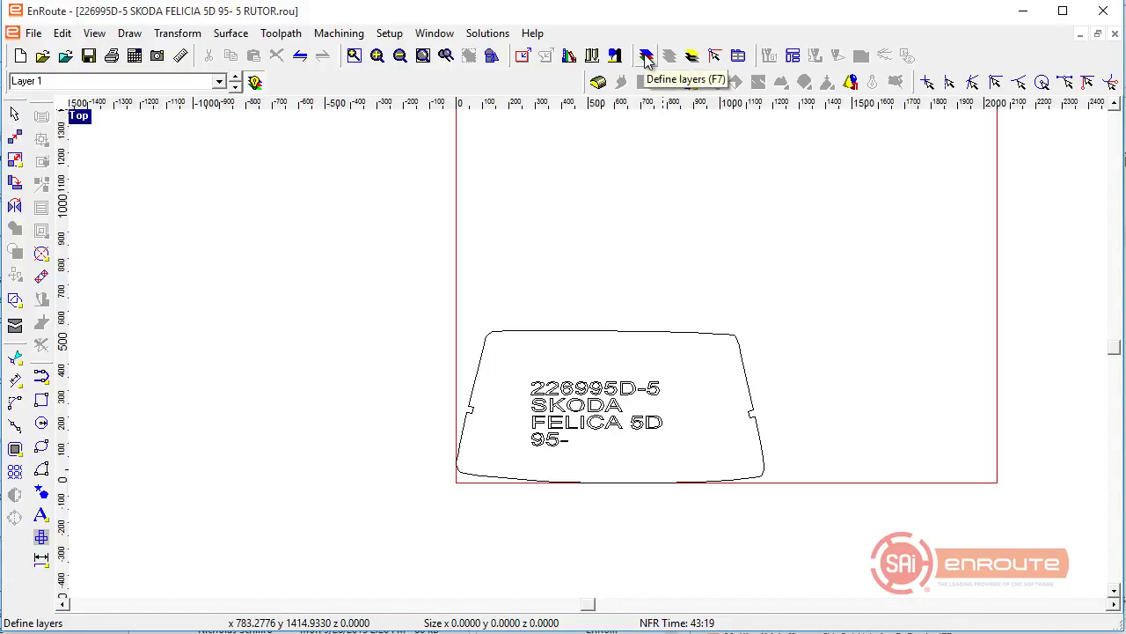
Step: In the layer definitions, rename Layer 1 to 'Shape 1' and confirm
click(647, 58)
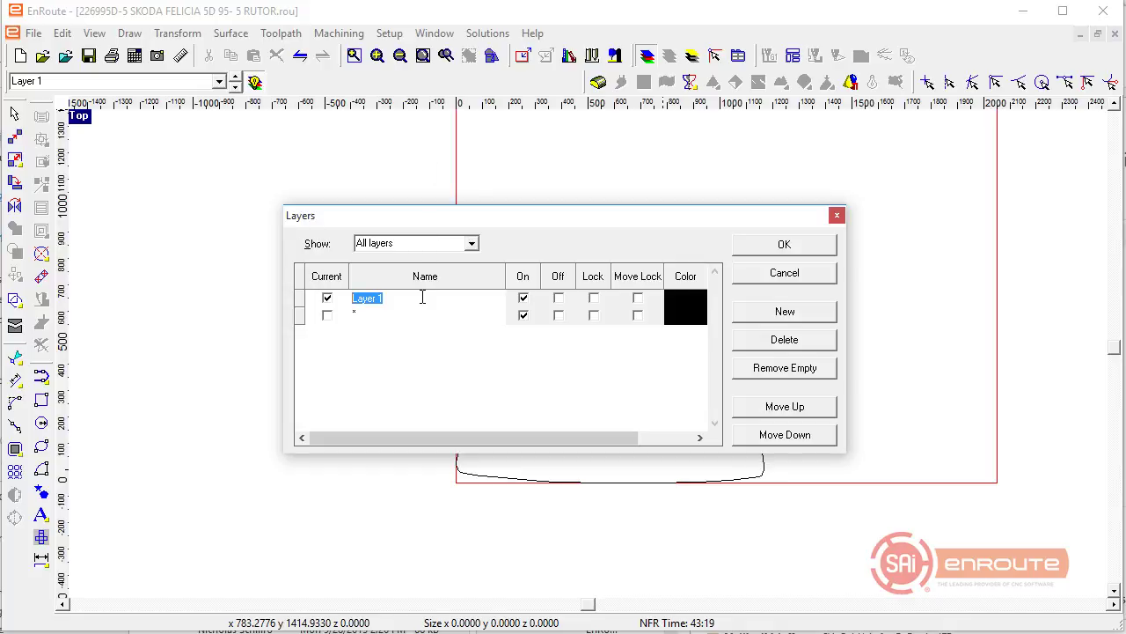
text(SHape)
key(BackSpace)
key(BackSpace)
key(BackSpace)
key(BackSpace)
text(hape)
click(779, 247)
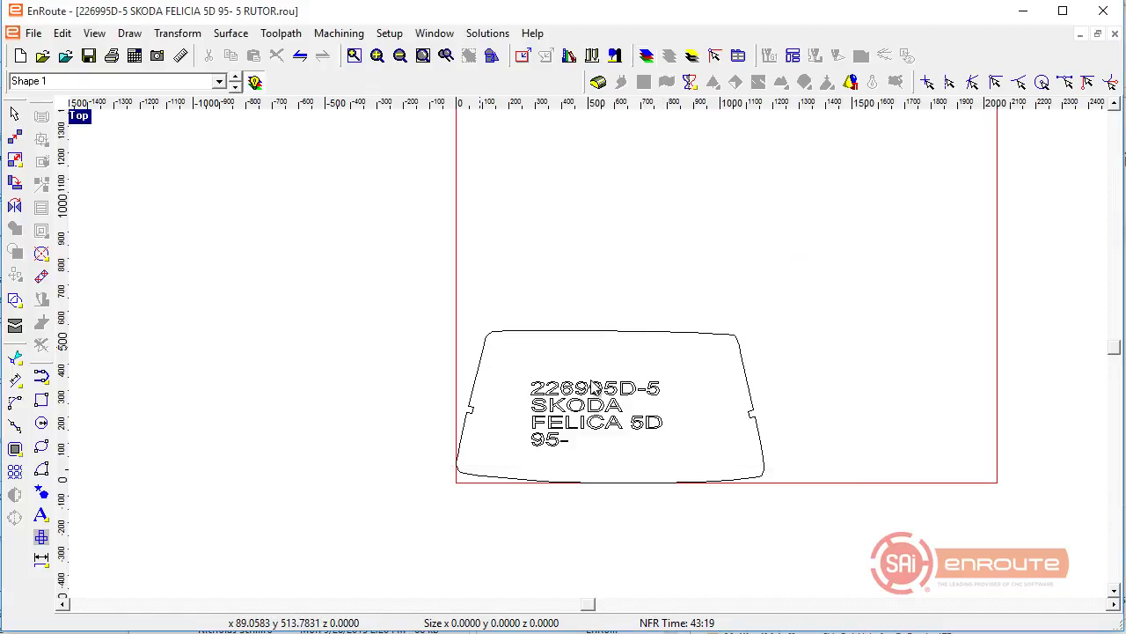
click(596, 393)
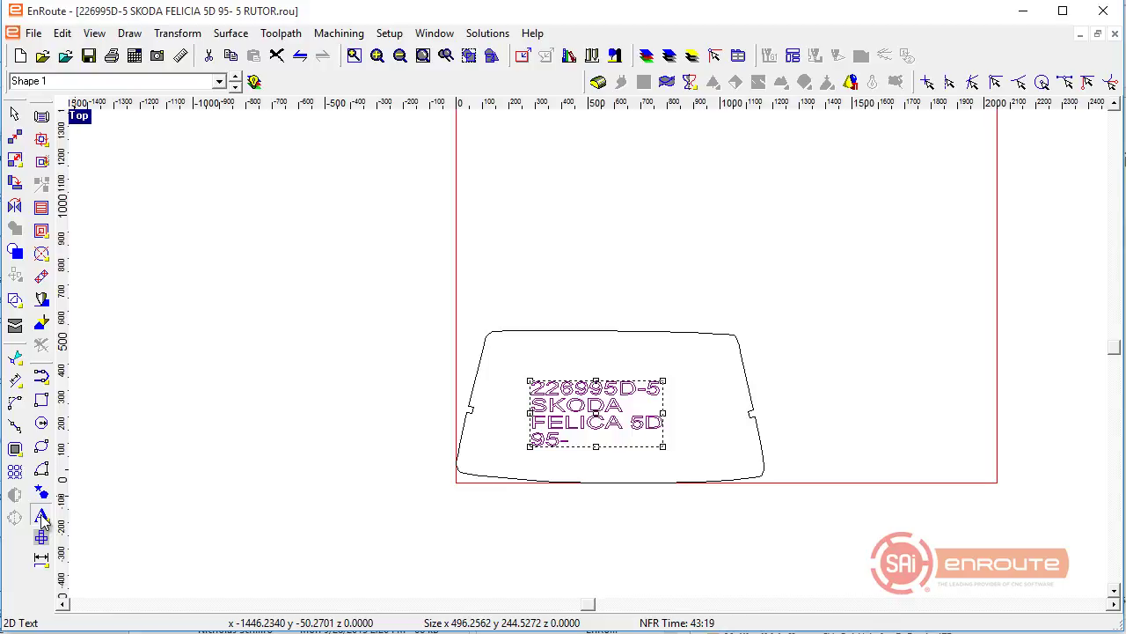
click(420, 282)
click(658, 440)
scroll(659, 440, up, 3)
scroll(583, 401, down, 2)
scroll(584, 400, up, 3)
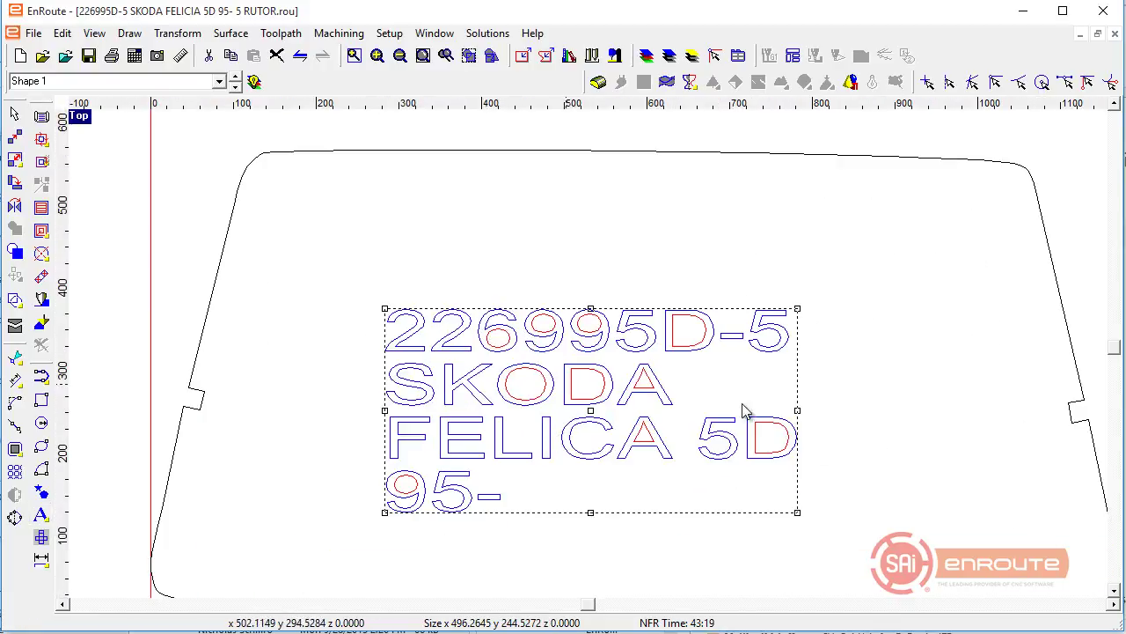
scroll(510, 332, down, 2)
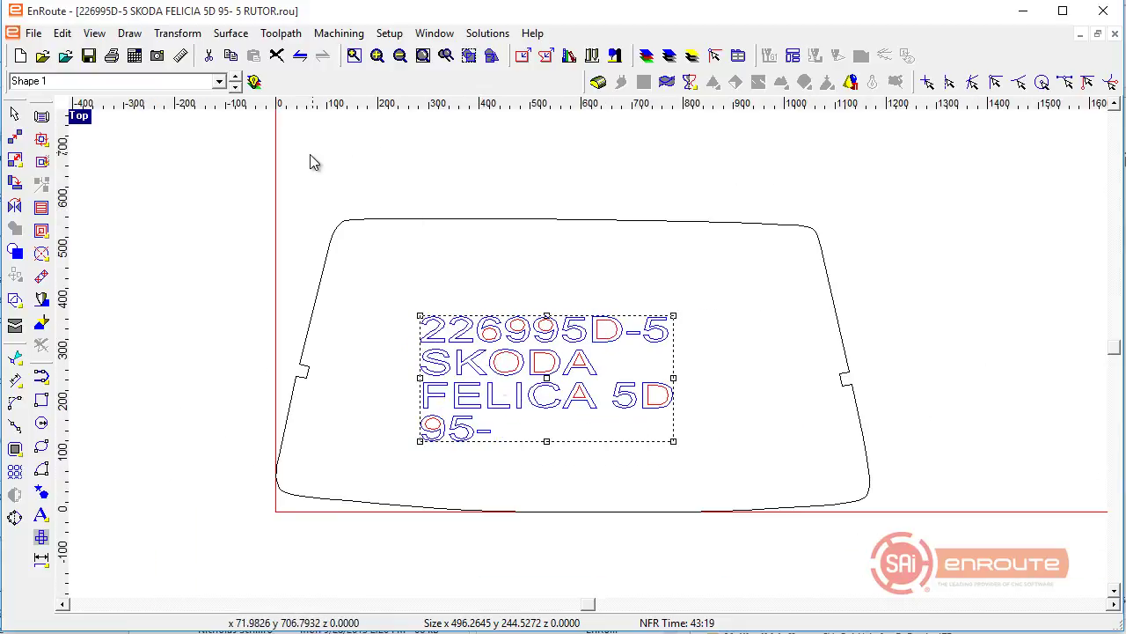
key(Escape)
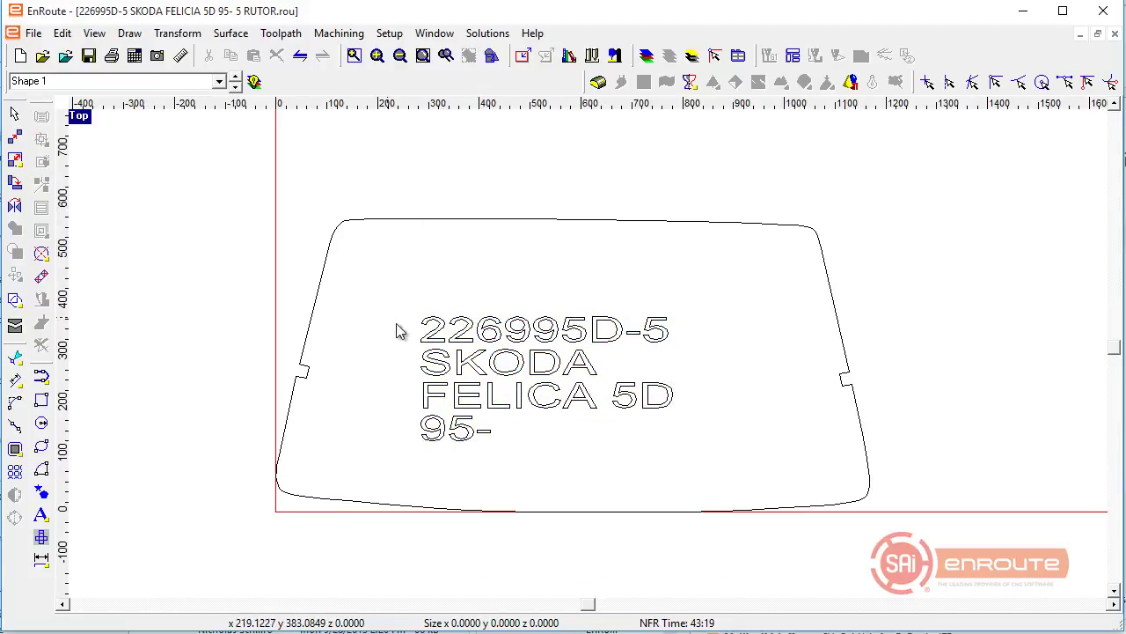
Step: Move the 226995D-5 SKODA FELICA 5D 95- label text onto the Test layer
drag(383, 297, 728, 493)
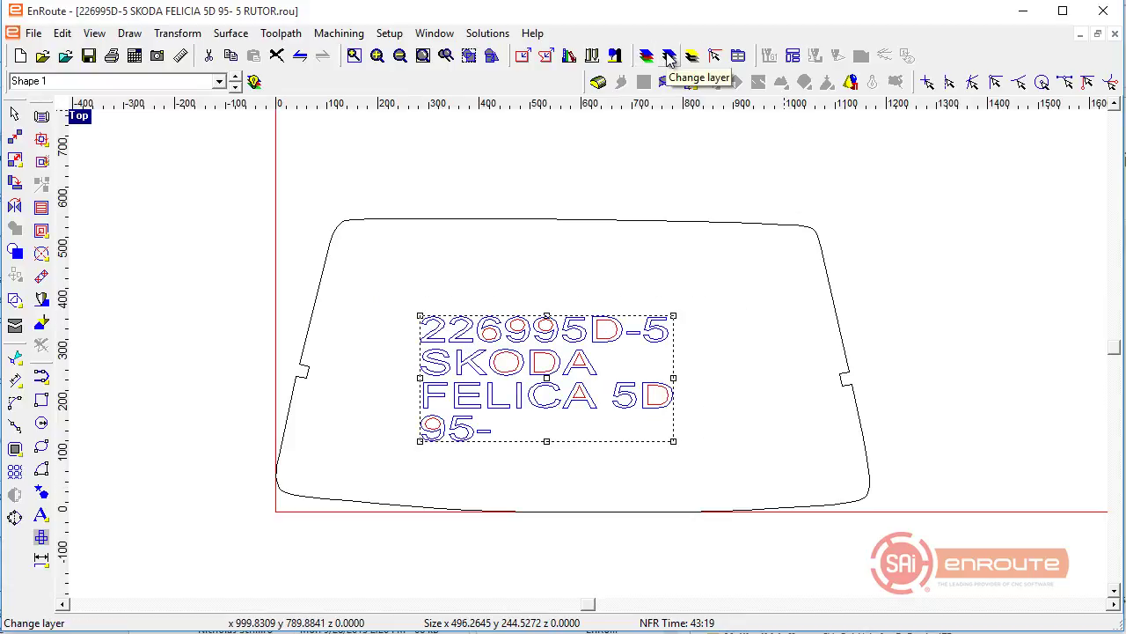
click(389, 33)
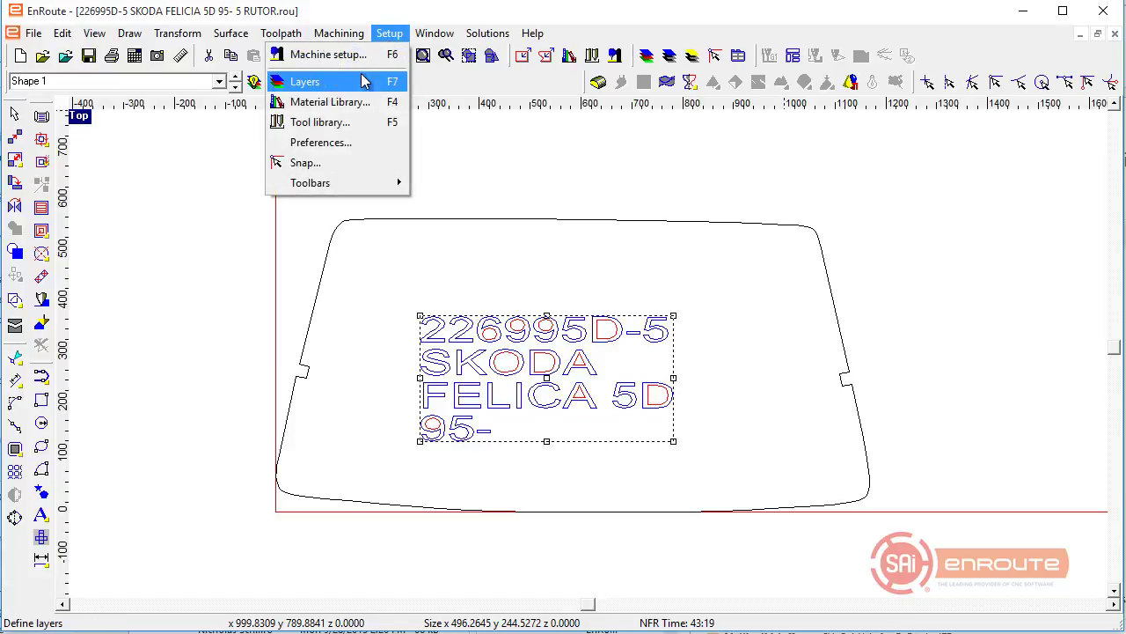
mouse_move(322, 46)
mouse_move(503, 46)
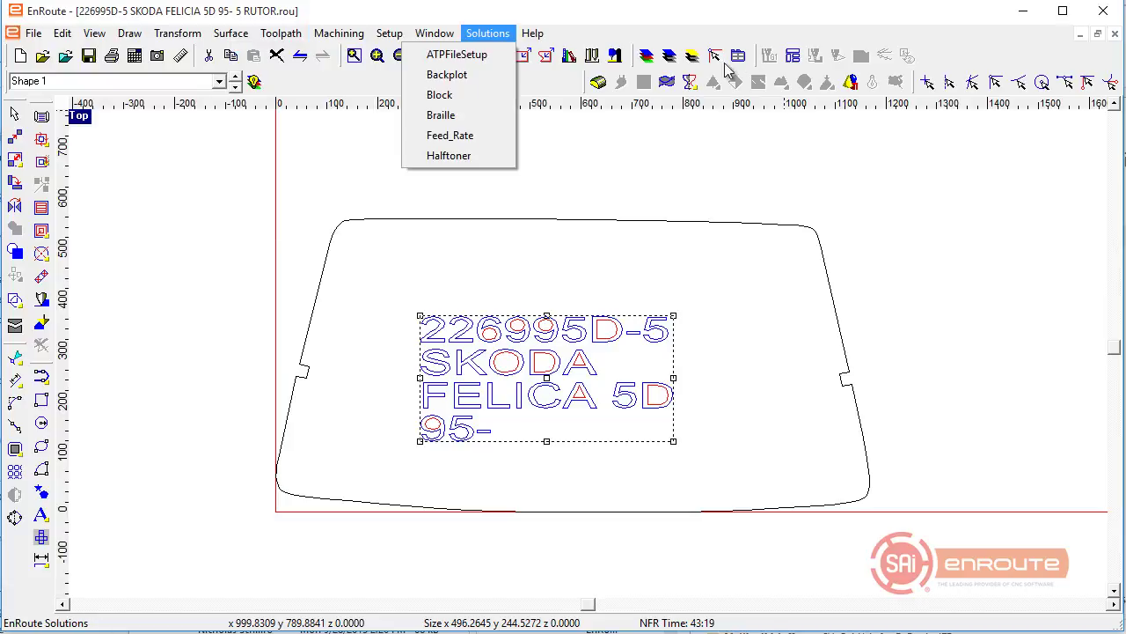
click(668, 55)
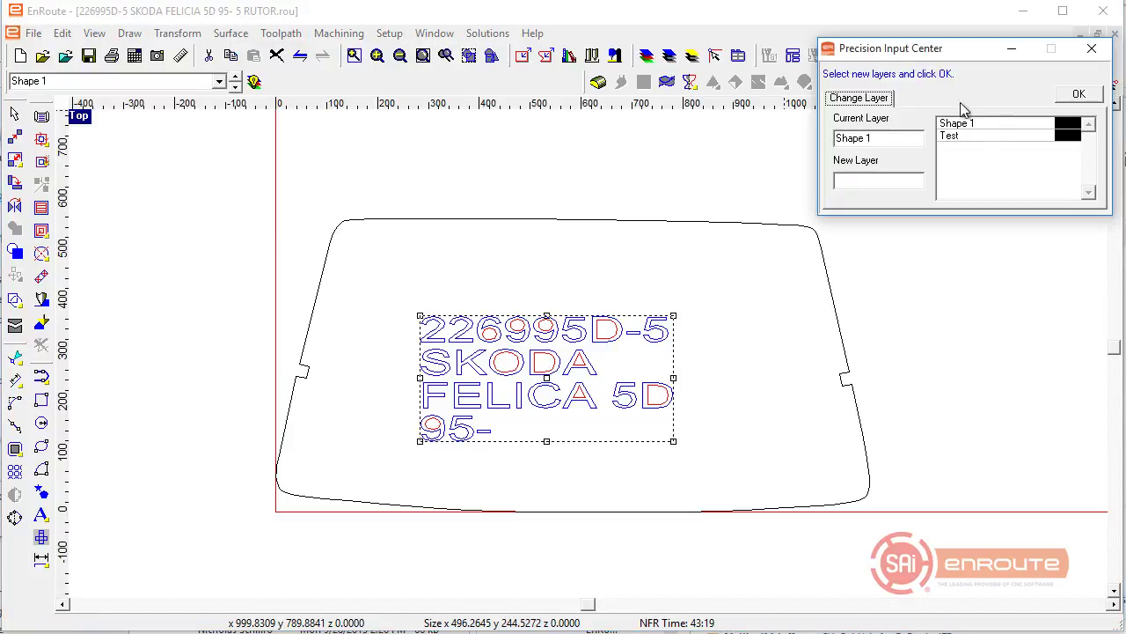
click(950, 137)
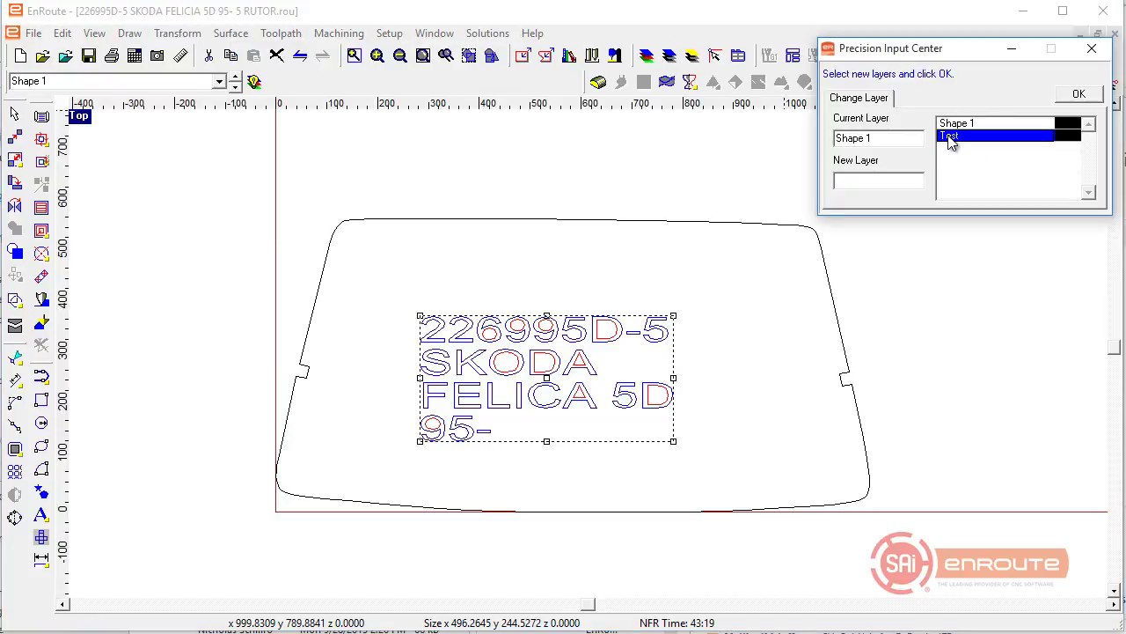
click(1079, 94)
Step: Check the Test and Shape 1 layers, turn all layers on, and select outline plus text
scroll(467, 351, up, 2)
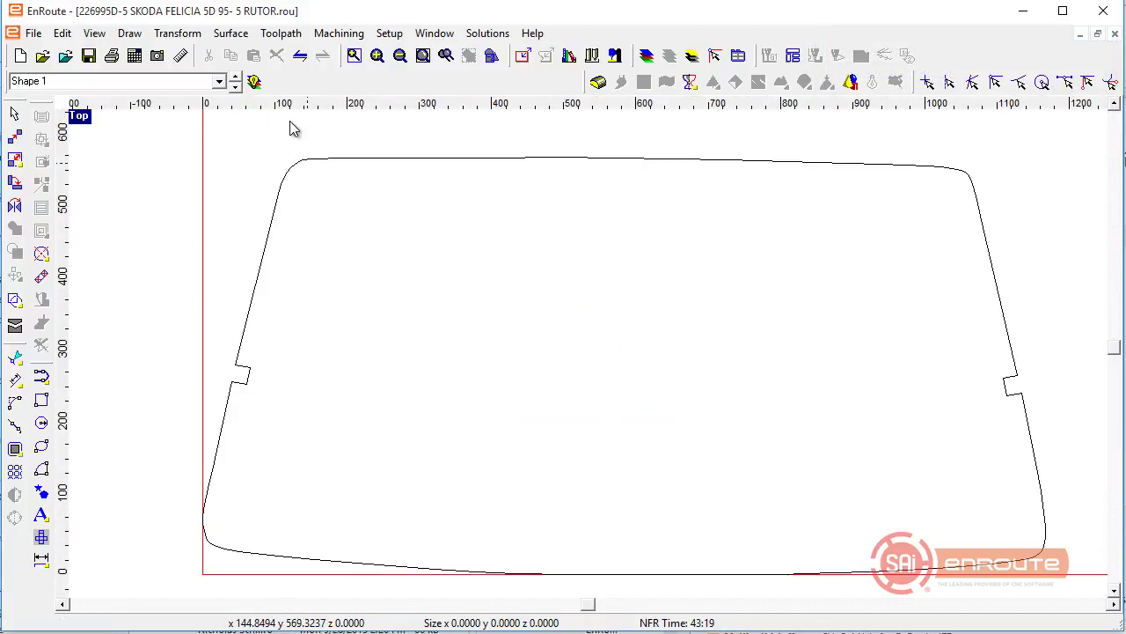
click(235, 87)
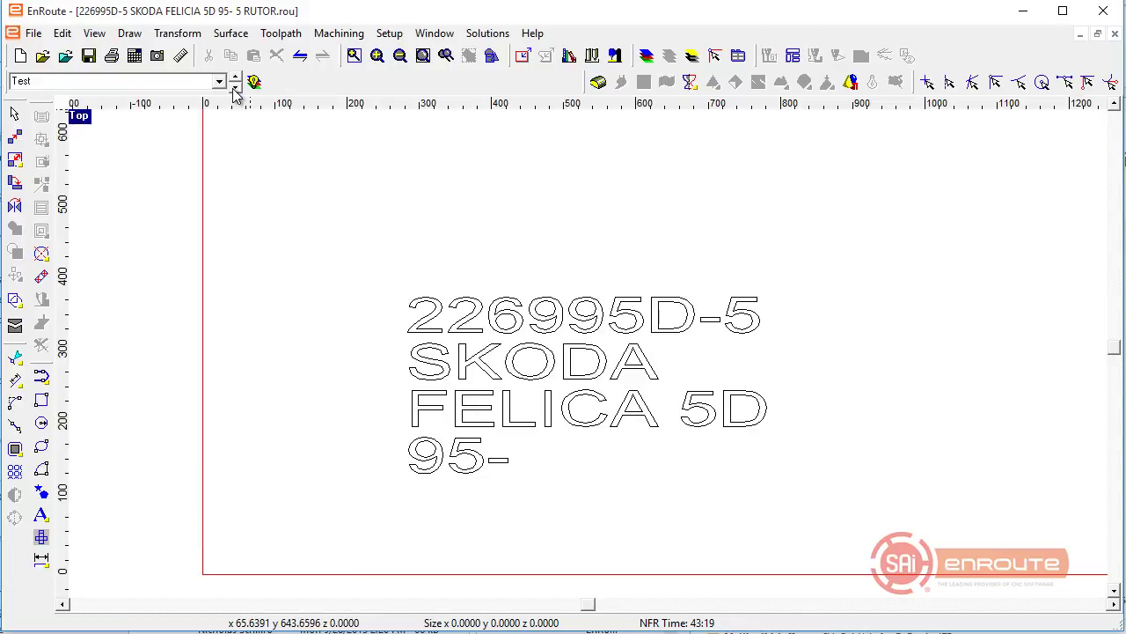
click(235, 76)
click(255, 81)
scroll(441, 273, down, 2)
drag(277, 181, 804, 485)
scroll(513, 294, up, 2)
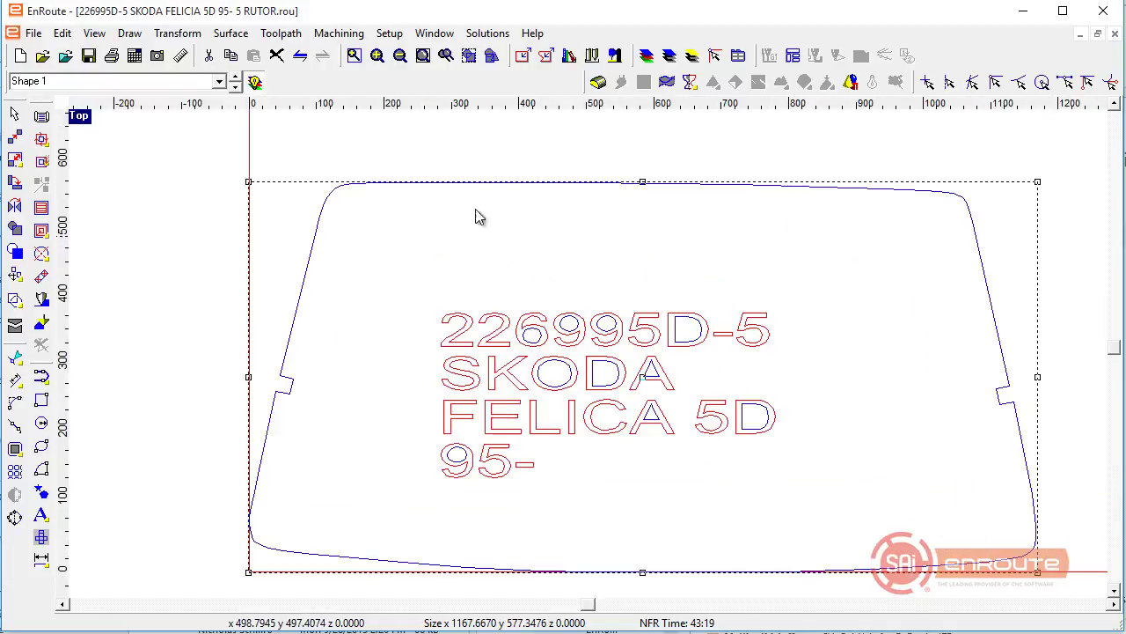
scroll(434, 243, down, 2)
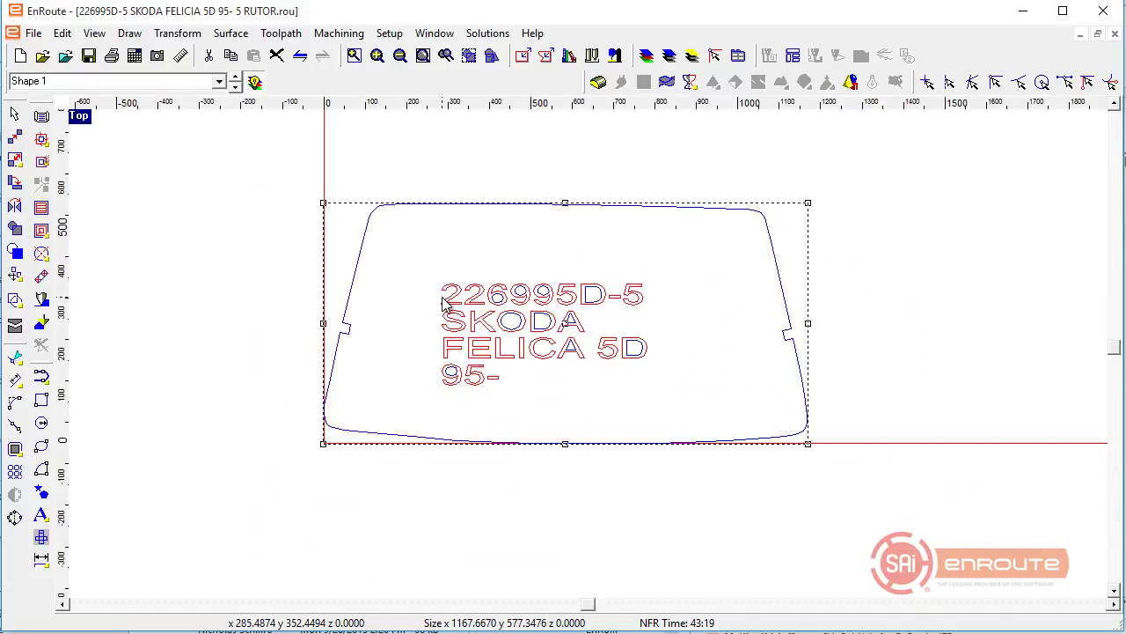
Step: Export the selection to the SKoda Felicia 5D 95 folder as Rearw2269955D1p8 mm
click(34, 33)
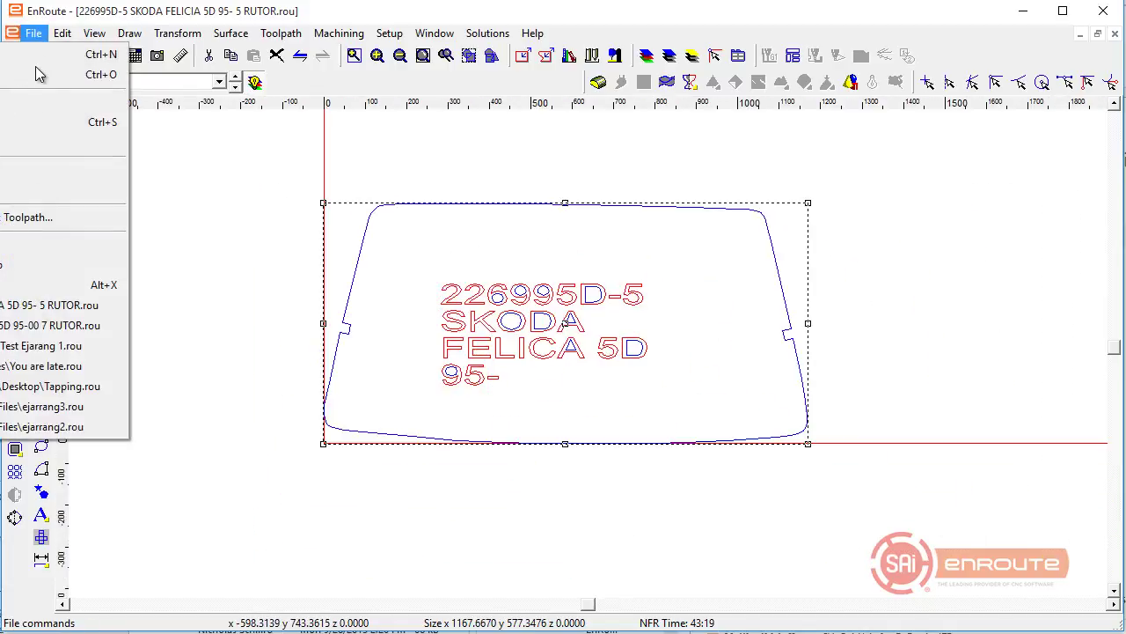
click(29, 188)
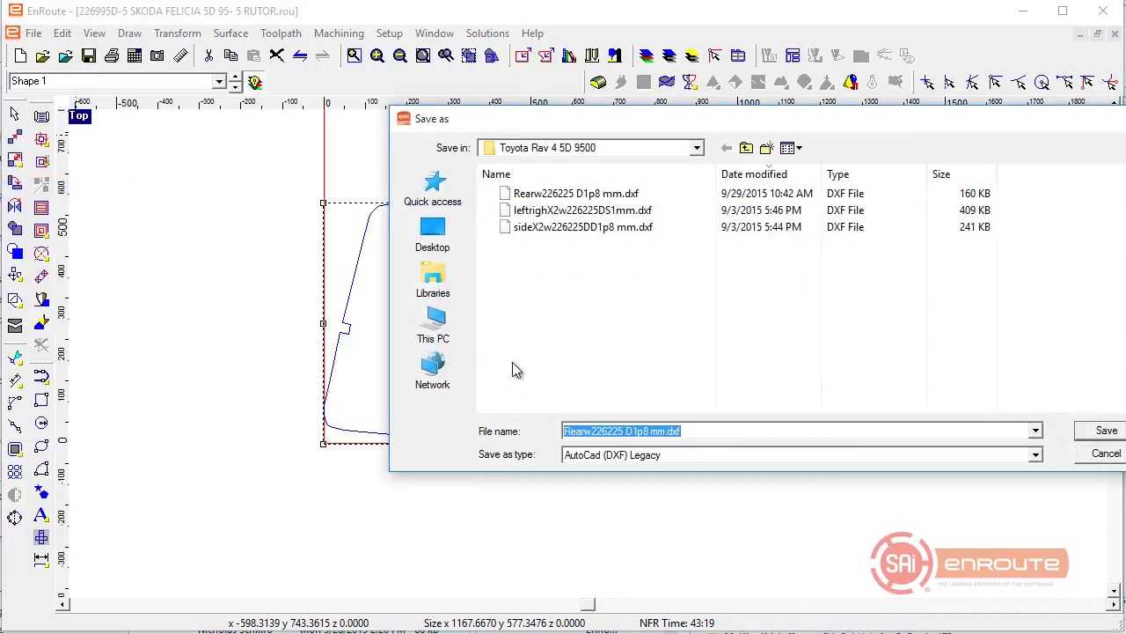
click(746, 148)
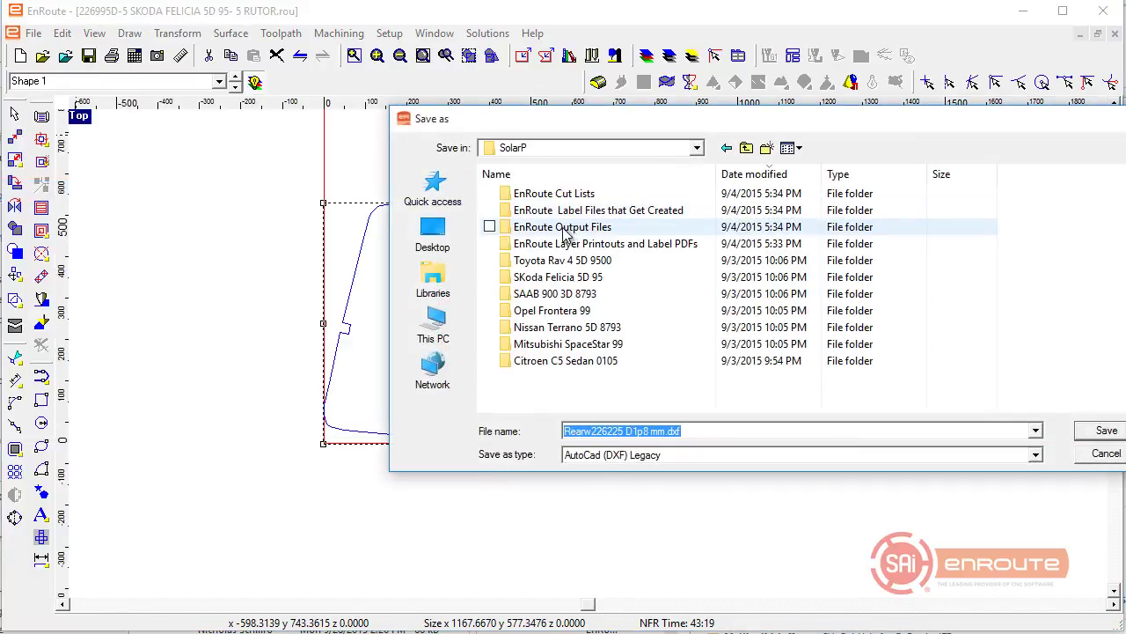
double_click(553, 280)
drag(504, 128, 805, 185)
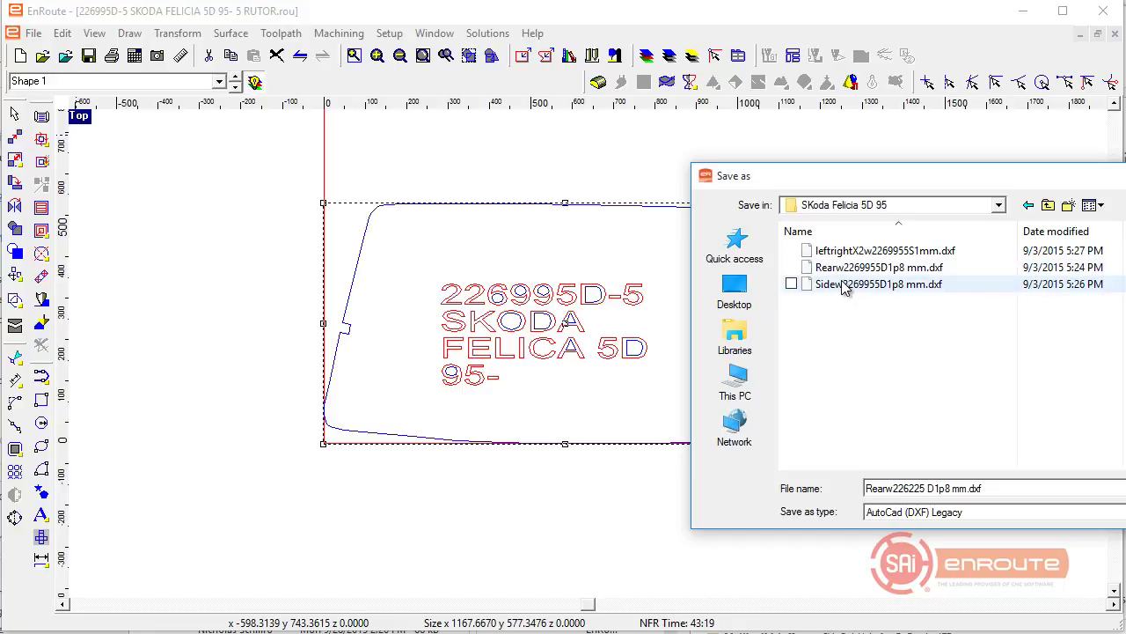
click(841, 268)
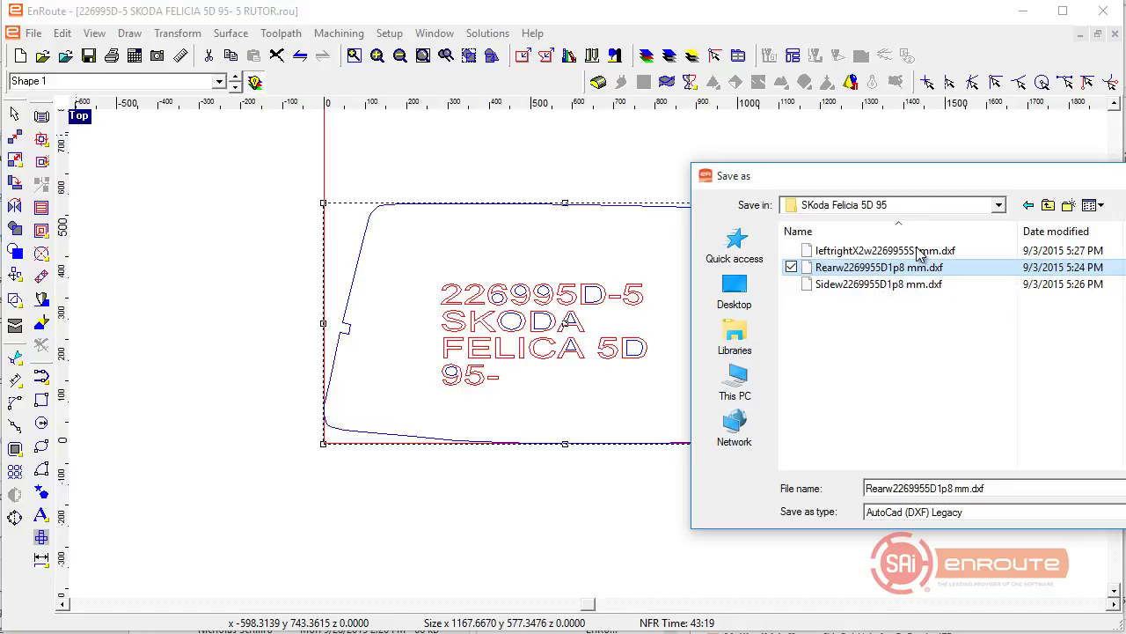
drag(939, 182, 713, 79)
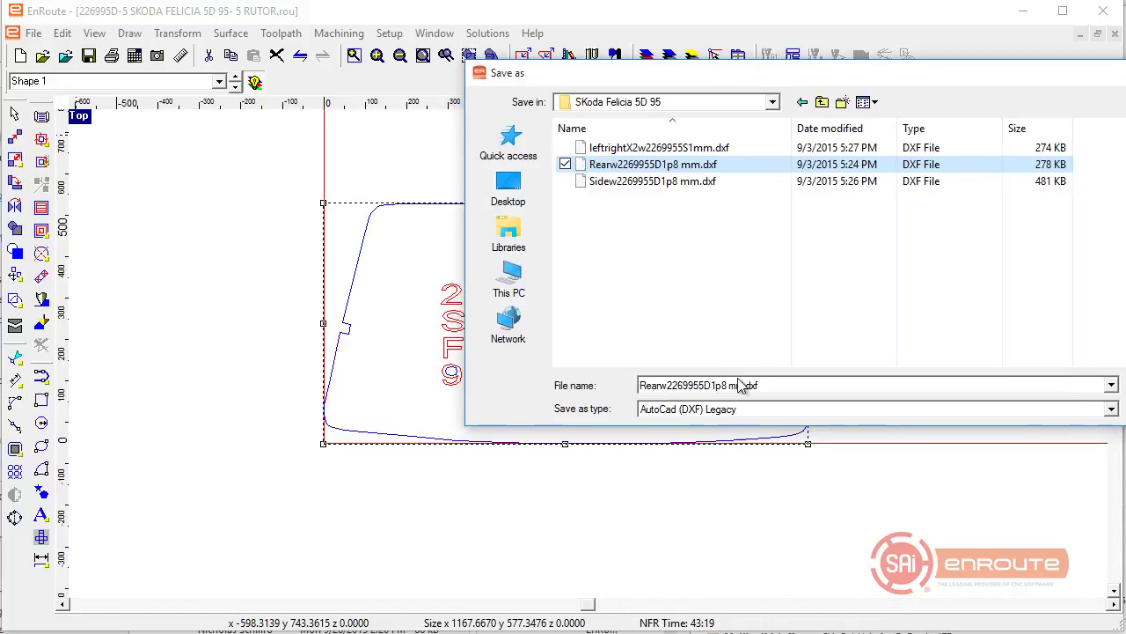
Step: Save as AutoCad (DXF) Legacy, replacing the file, with Selected only, Contours only, mm
click(1113, 410)
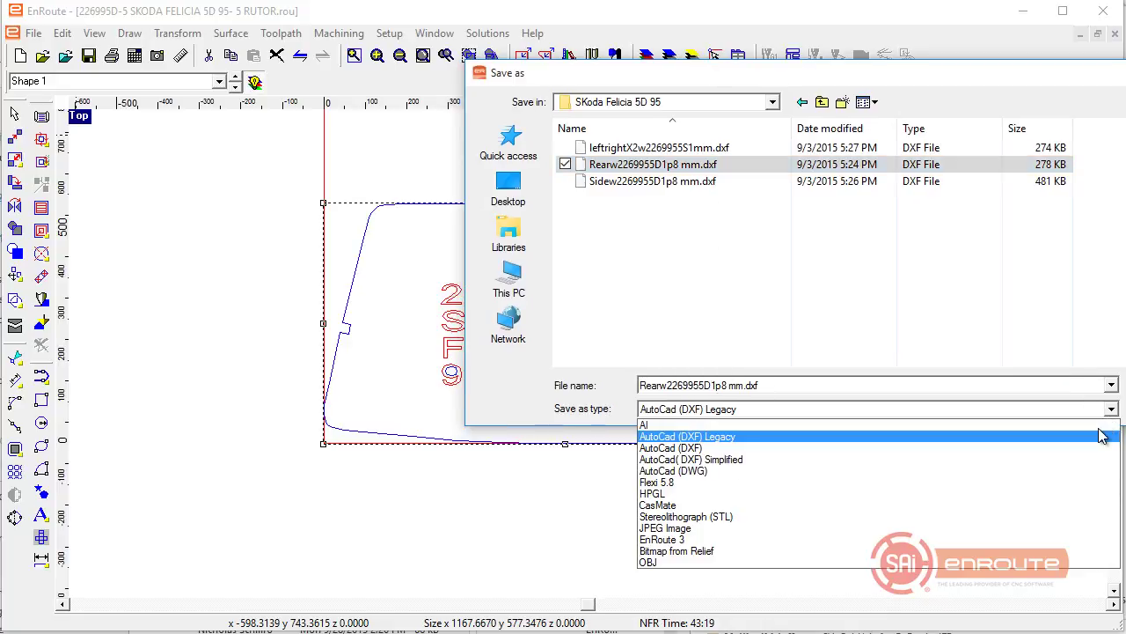
click(935, 436)
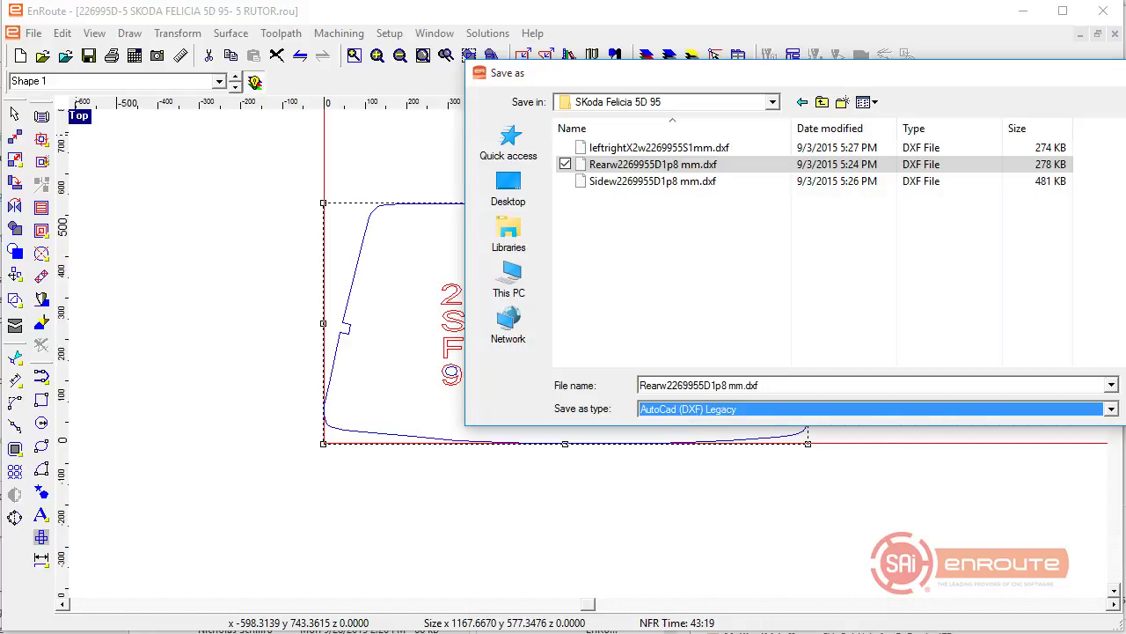
key(Return)
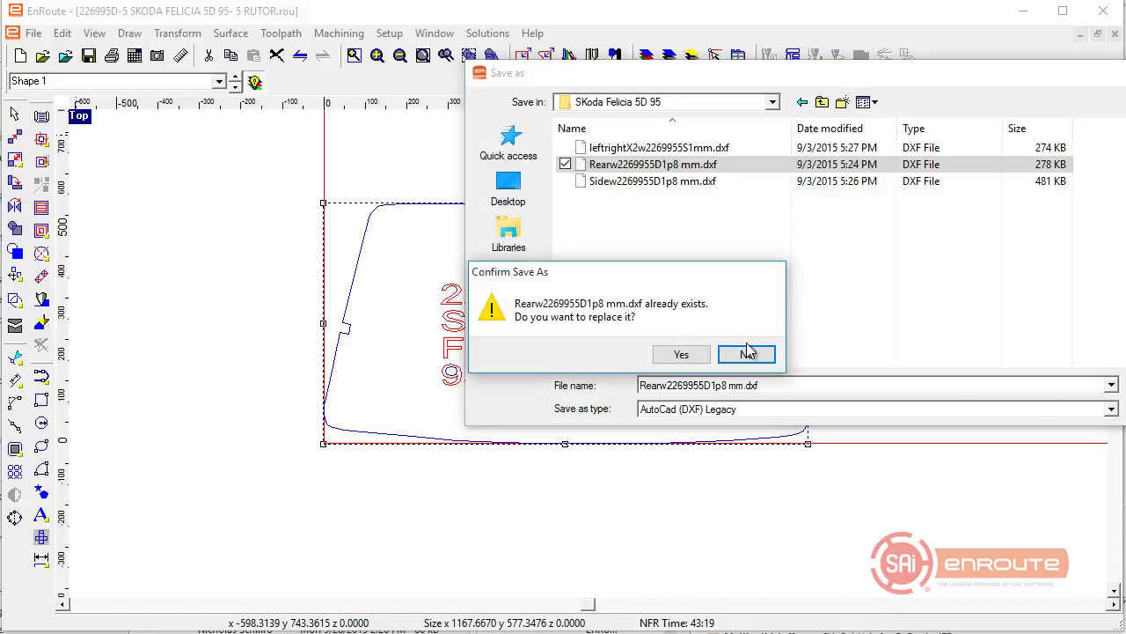
click(633, 165)
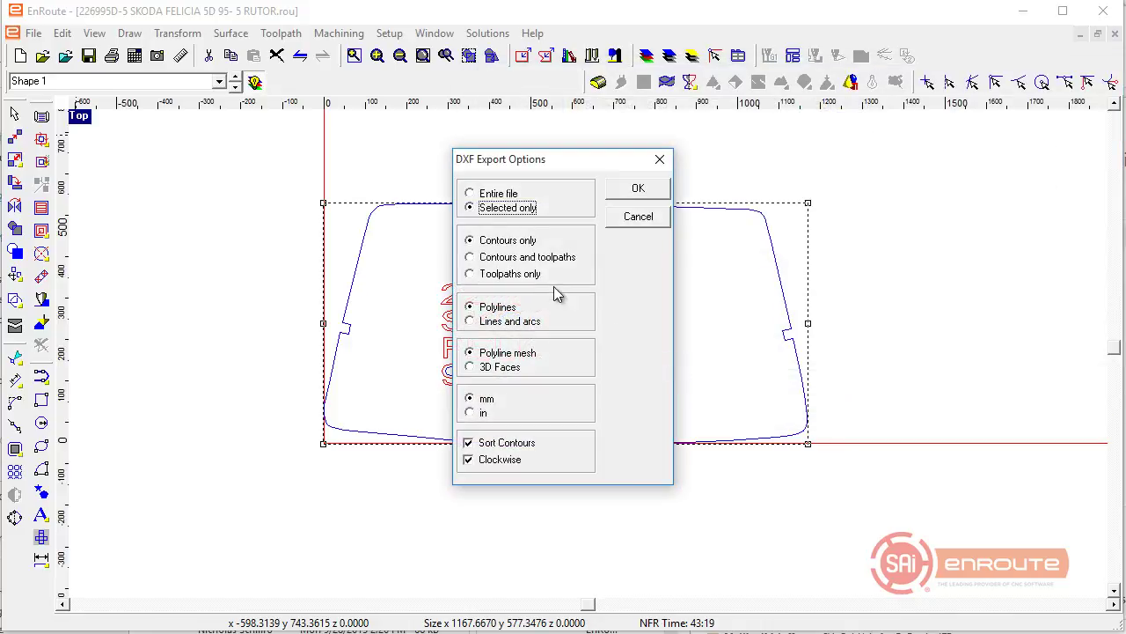
drag(519, 163, 801, 153)
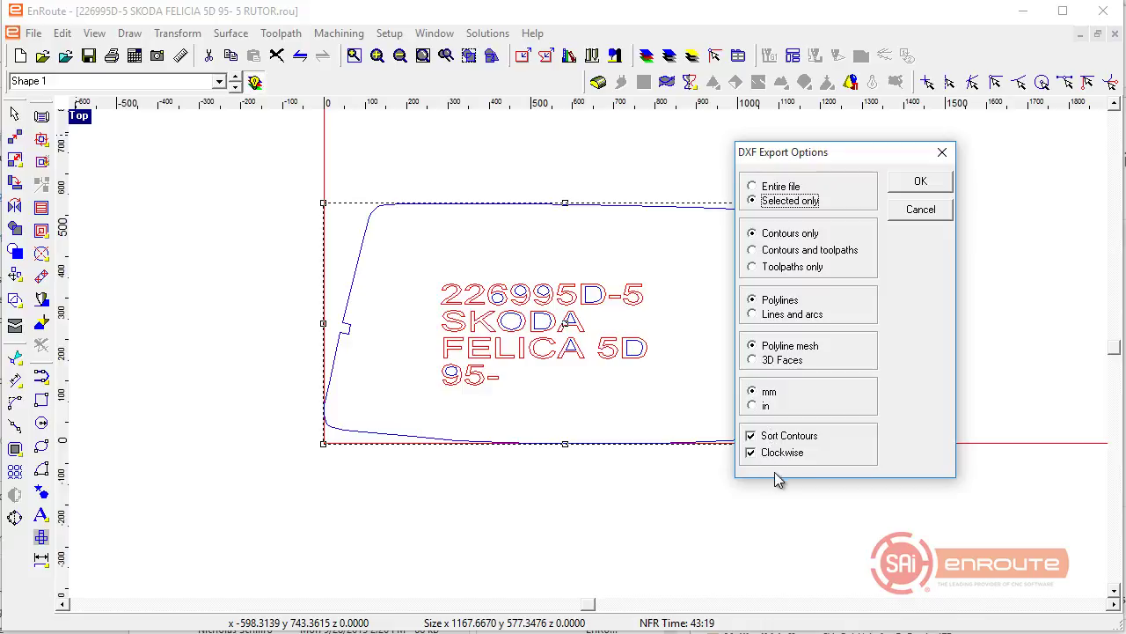
click(921, 184)
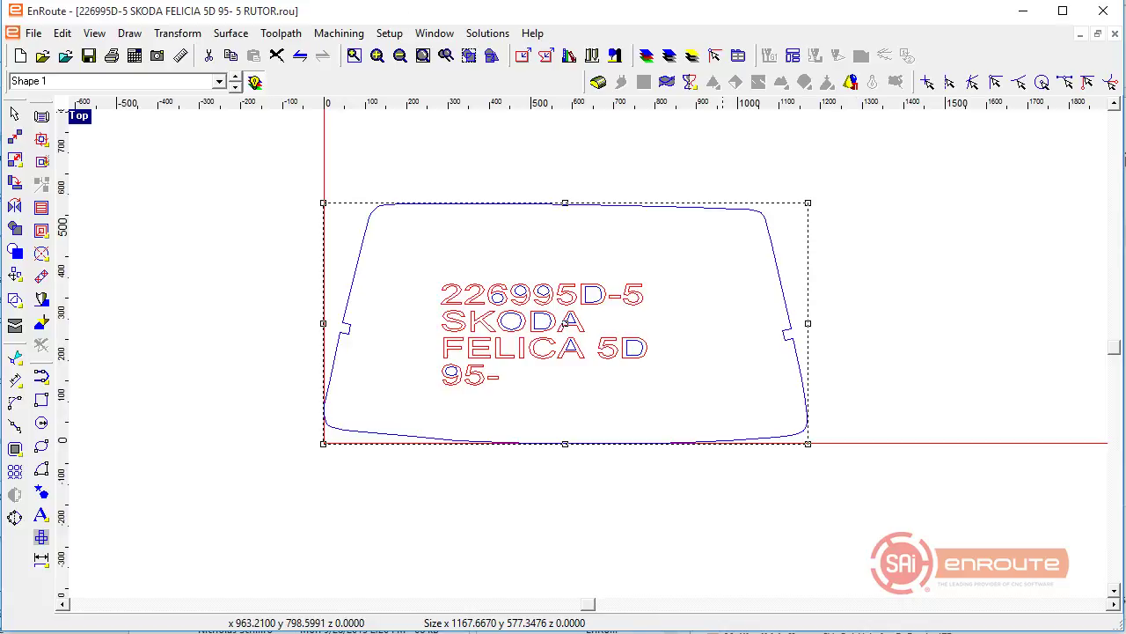
Step: Create a new drawing and set its plate to the 2440 x 1220 template, 1.8 thick
click(20, 55)
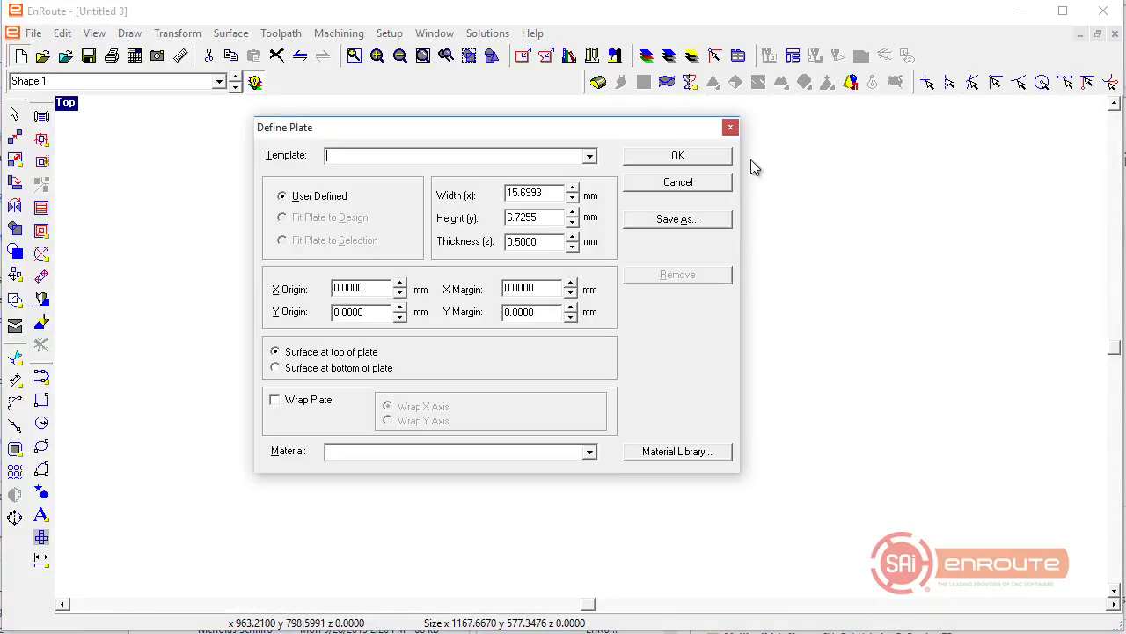
click(706, 161)
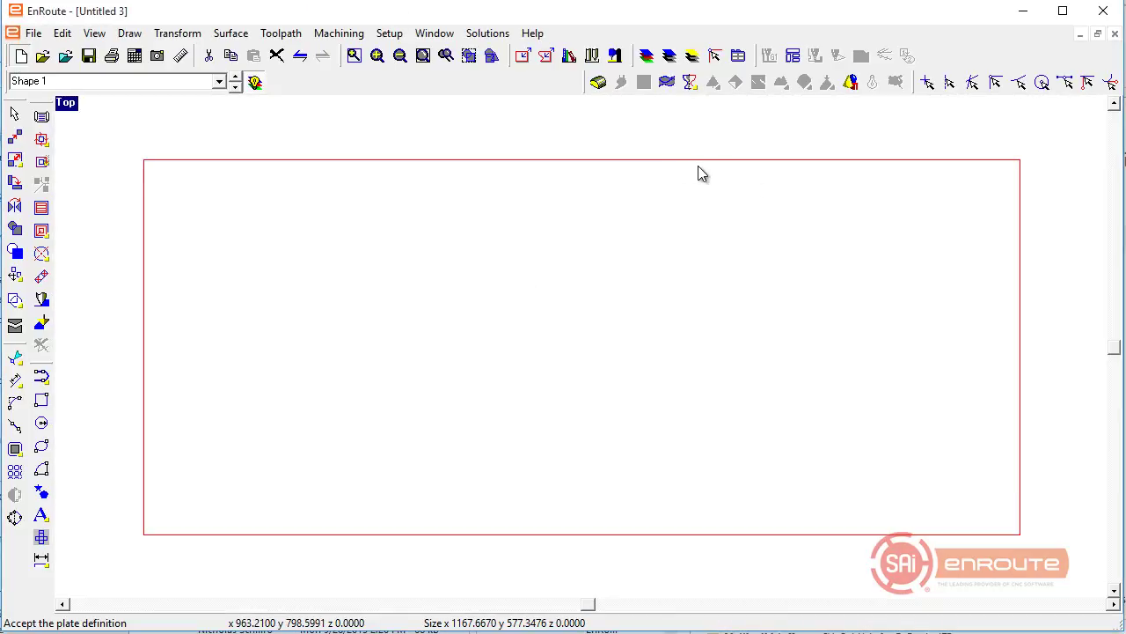
click(523, 56)
click(590, 157)
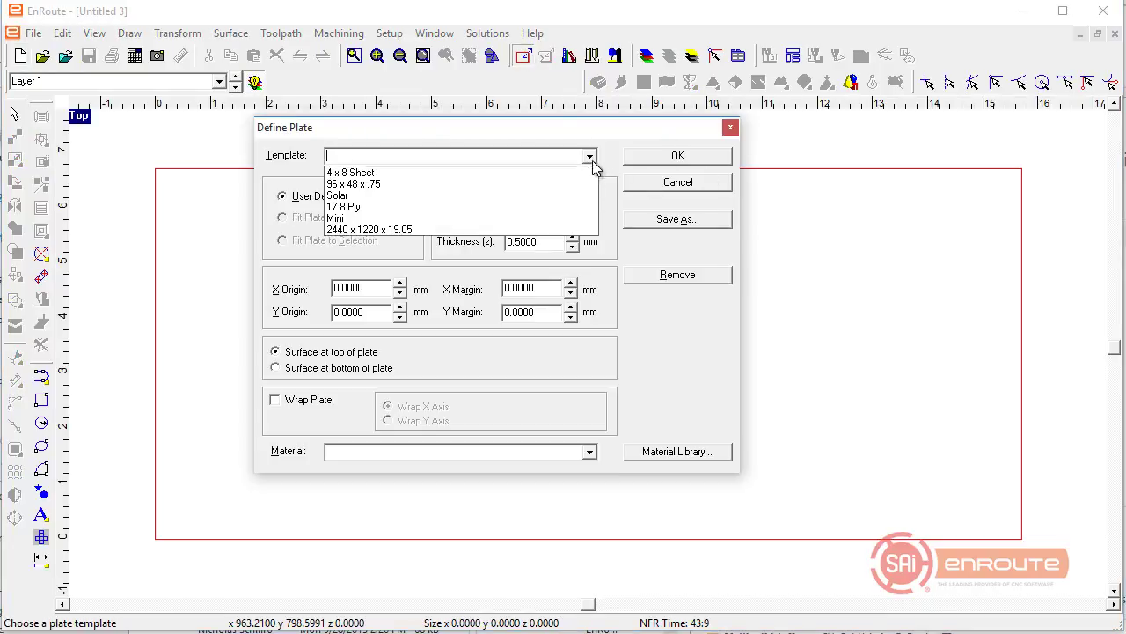
click(369, 229)
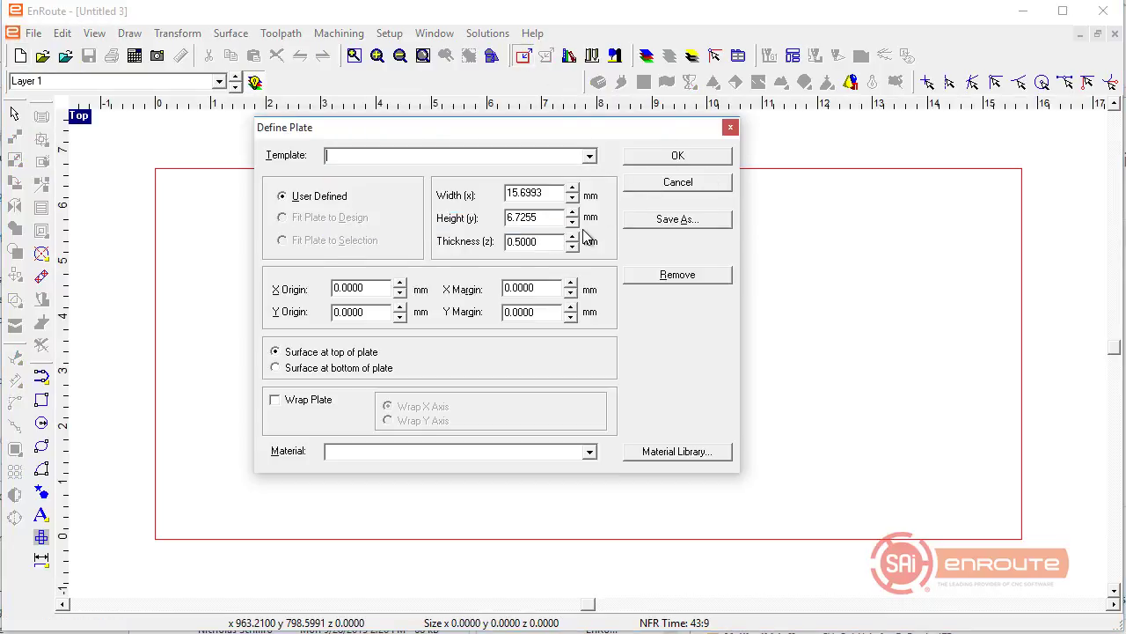
text(1.)
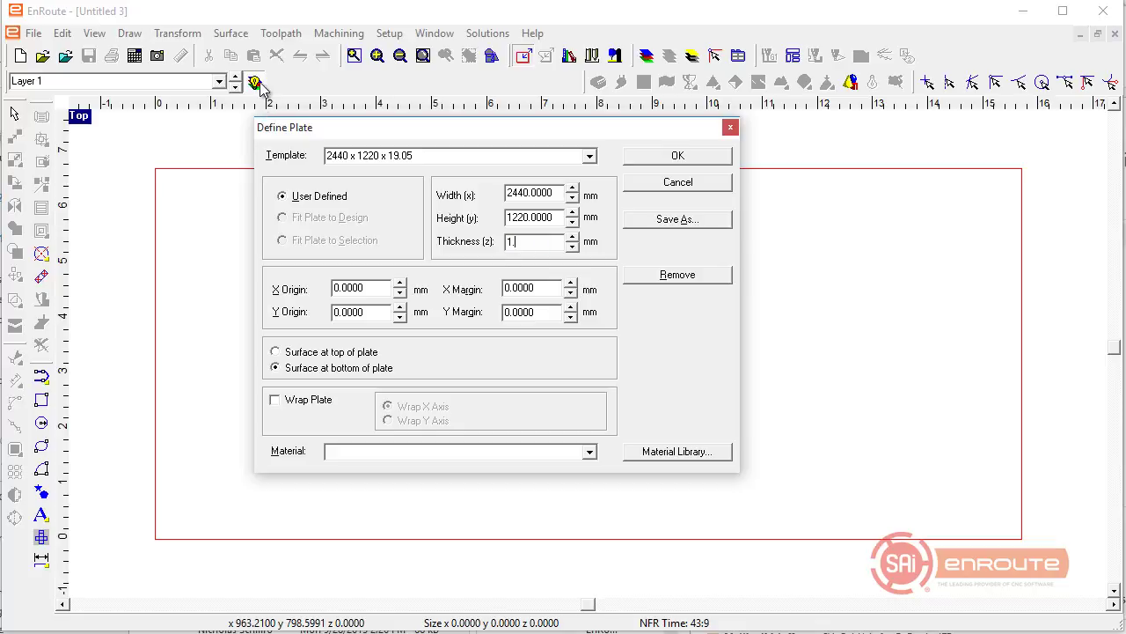
text(8)
key(Tab)
click(673, 156)
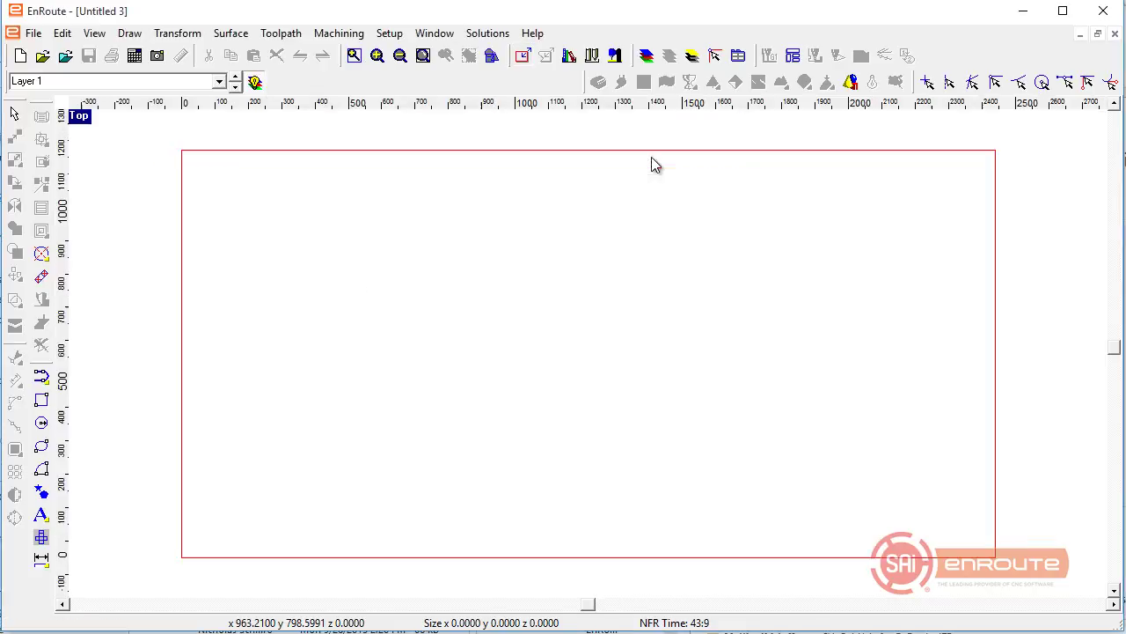
Step: Reapply the 2440 x 1220 x 19.05 plate template and reset thickness to 1.8 mm
click(522, 55)
click(589, 157)
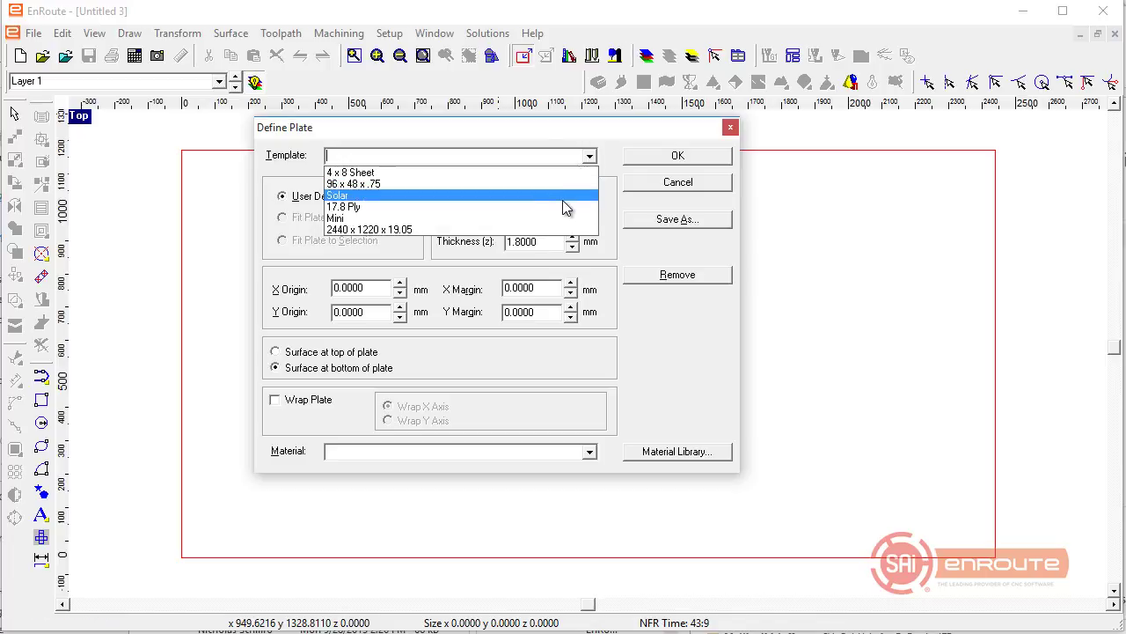
click(558, 220)
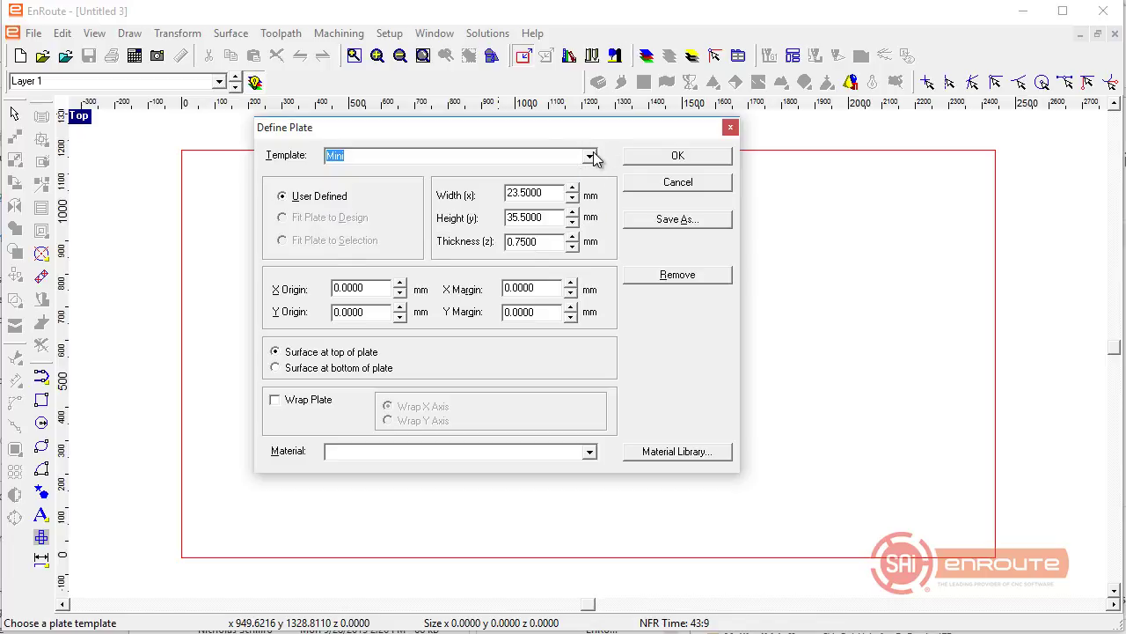
click(589, 155)
click(572, 229)
click(651, 160)
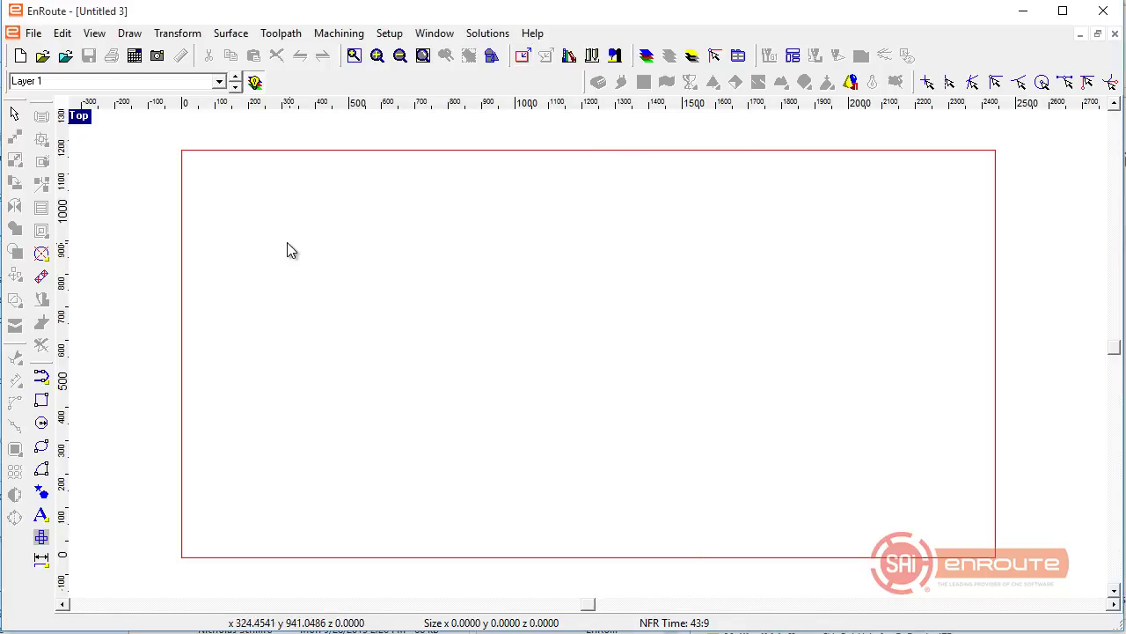
click(523, 56)
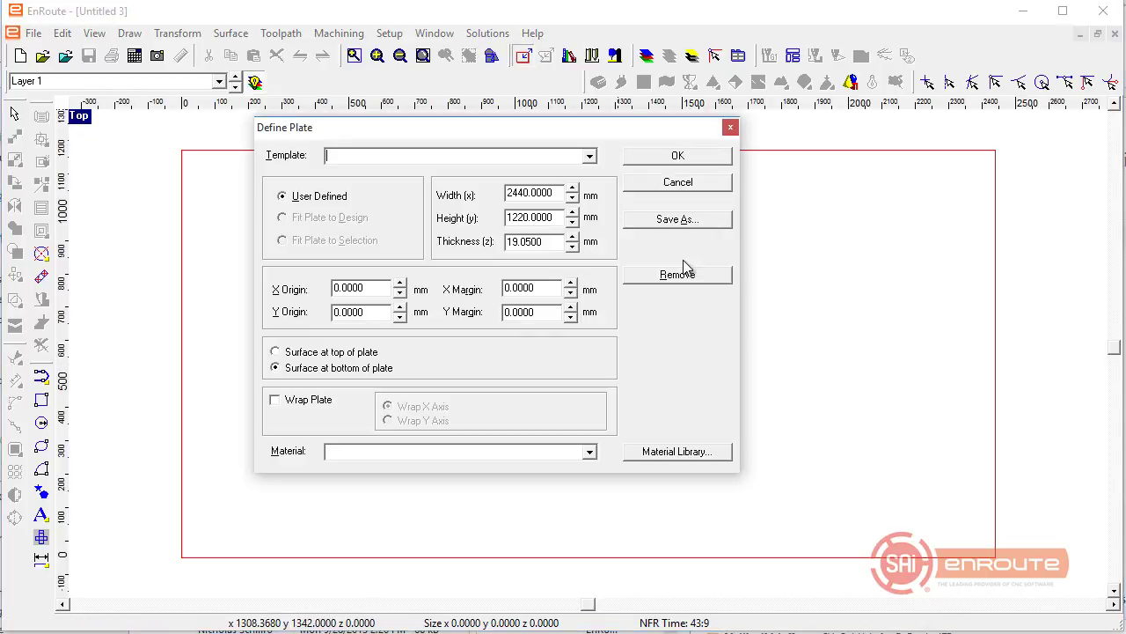
double_click(534, 241)
text(1.8)
key(Tab)
click(677, 155)
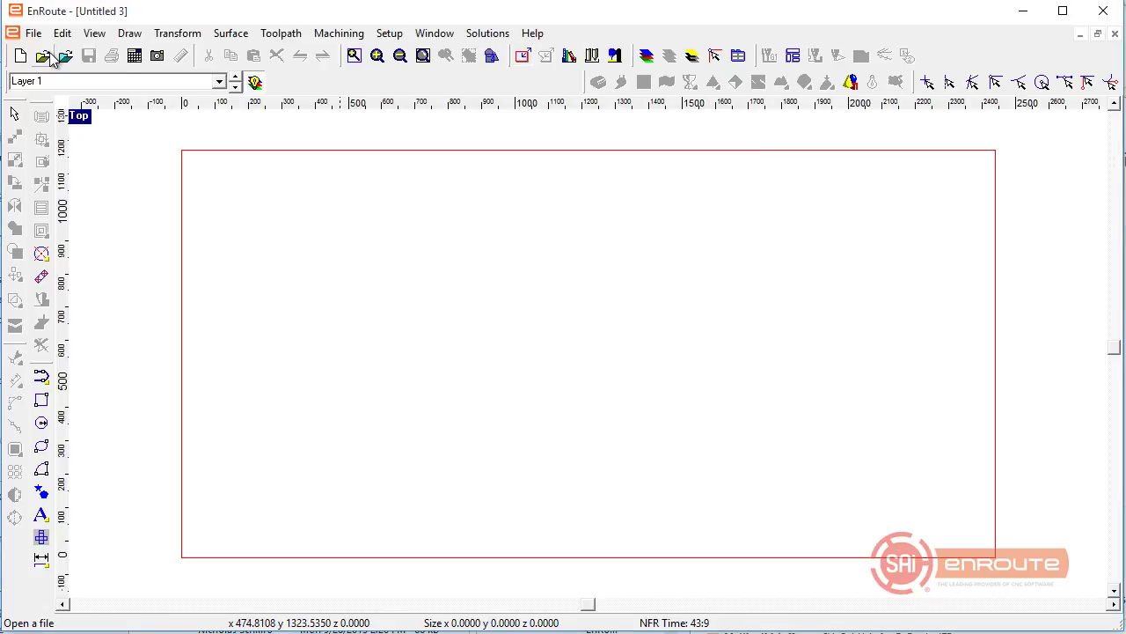
Step: Import Rearw2269955D1p8 mm.dxf from the SKoda Felicia 5D 95 folder onto the plate
click(65, 55)
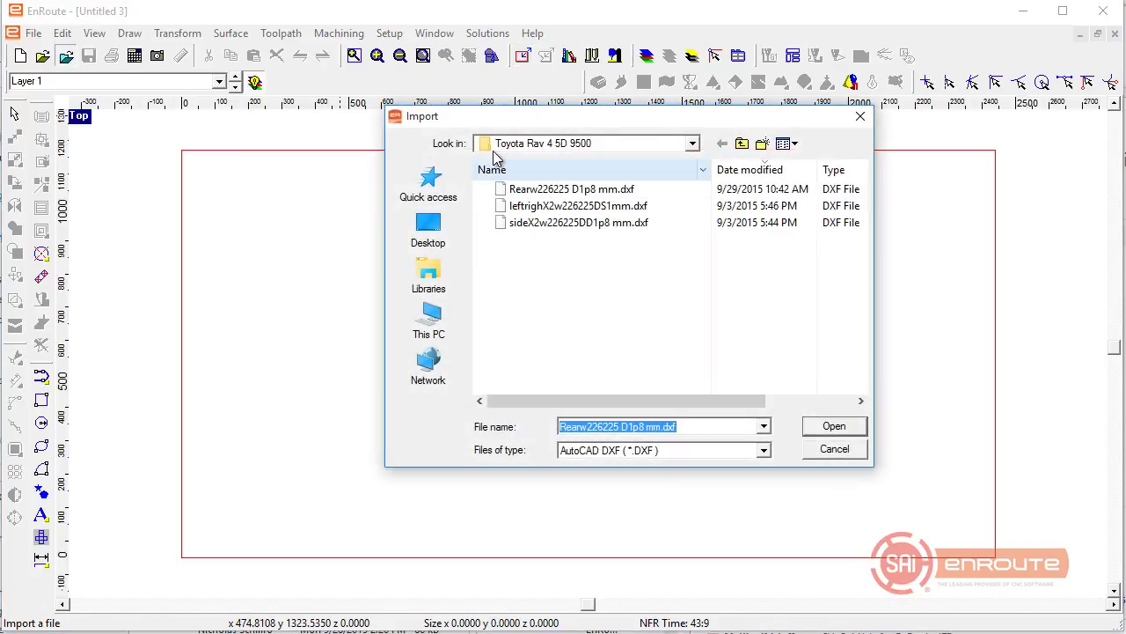
click(691, 146)
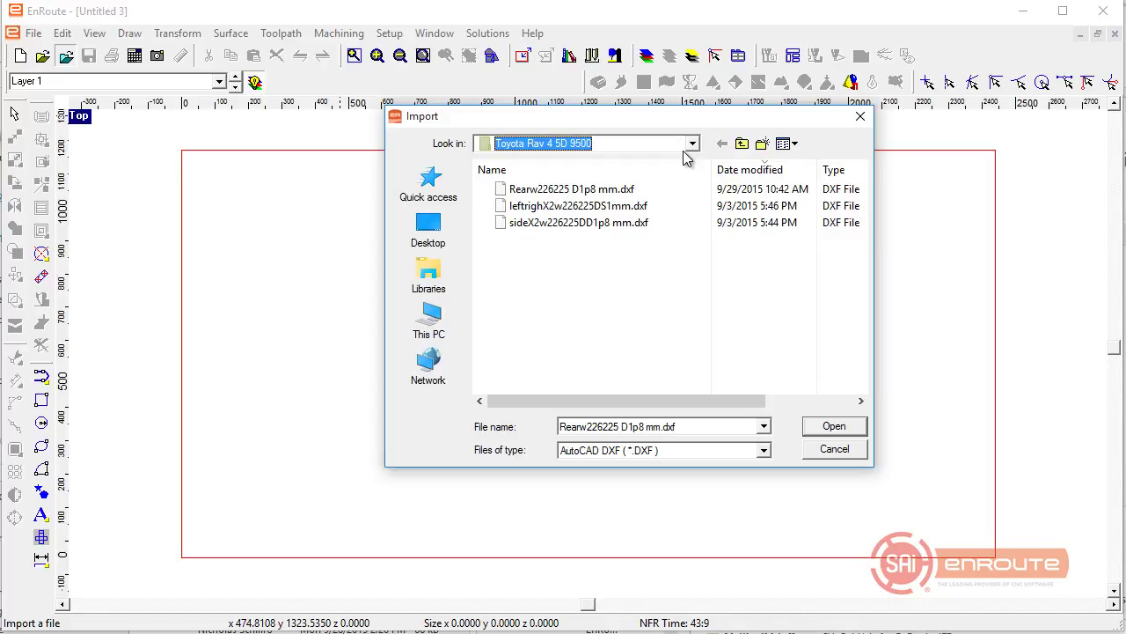
click(741, 144)
double_click(569, 277)
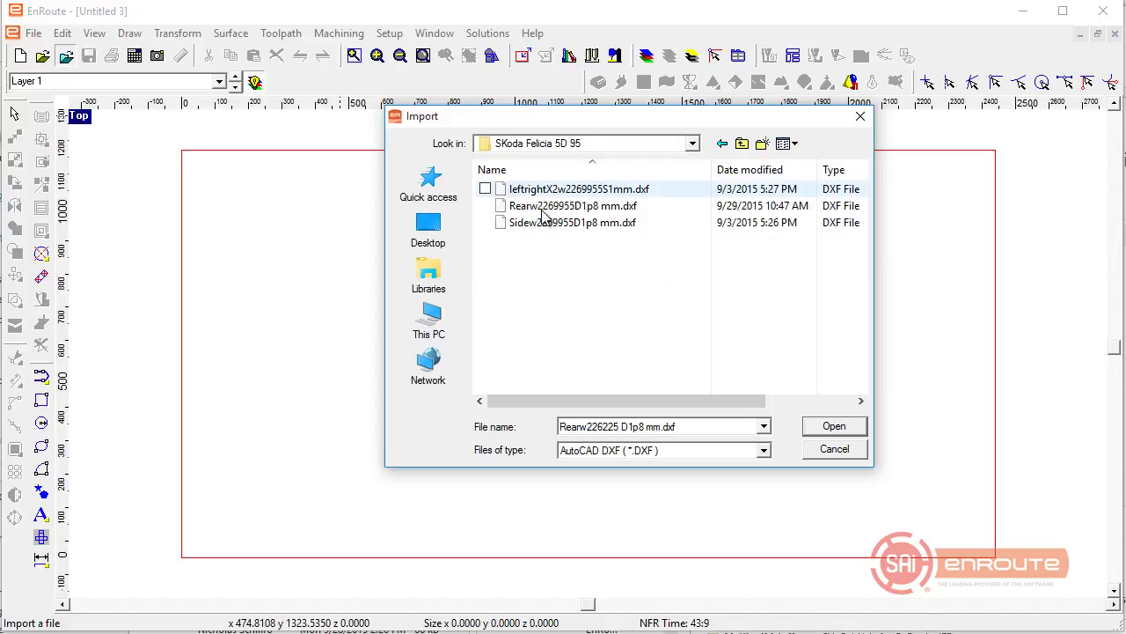
click(731, 169)
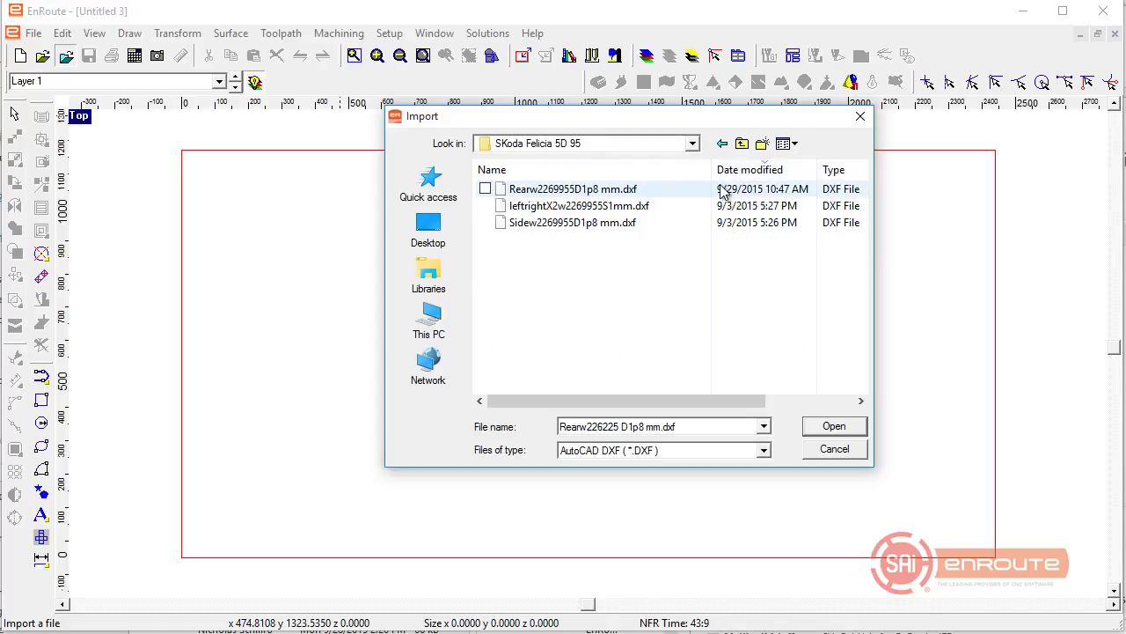
double_click(572, 191)
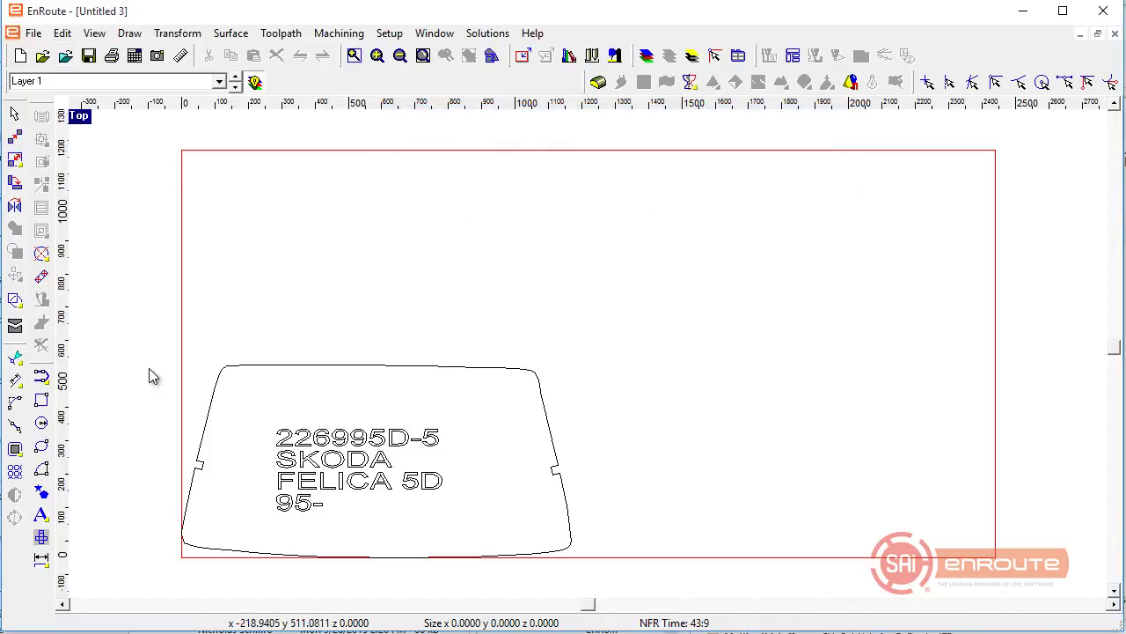
Step: Inspect Layer 1, Shape 1 and Test, show all layers, then delete the outline and text
click(254, 82)
click(235, 77)
click(235, 81)
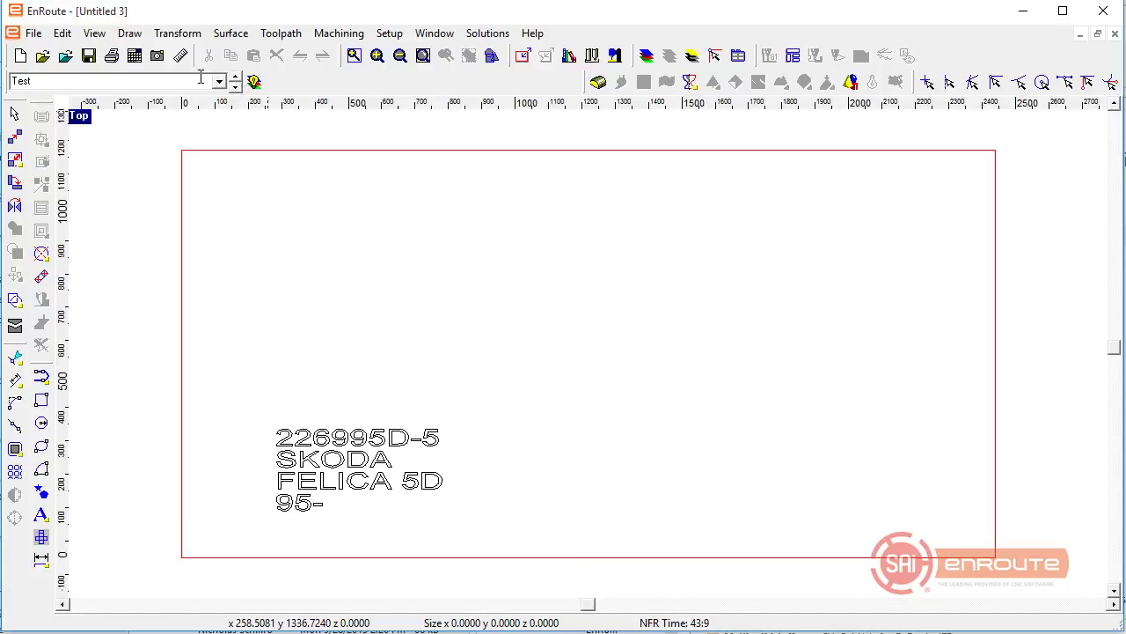
click(235, 79)
click(234, 79)
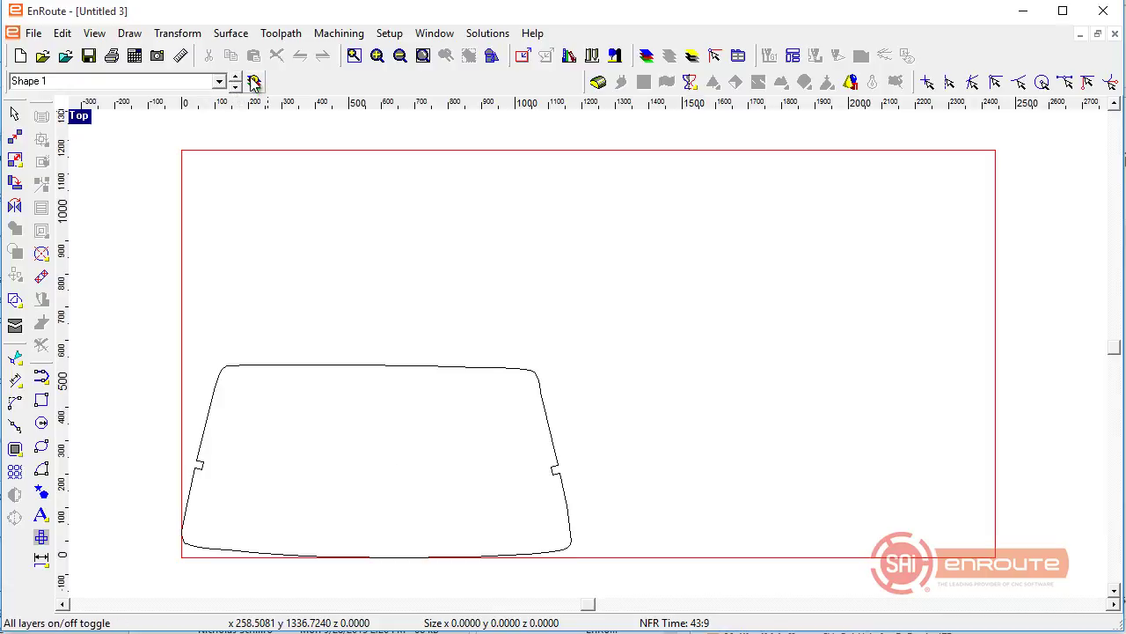
click(254, 81)
scroll(299, 476, up, 1)
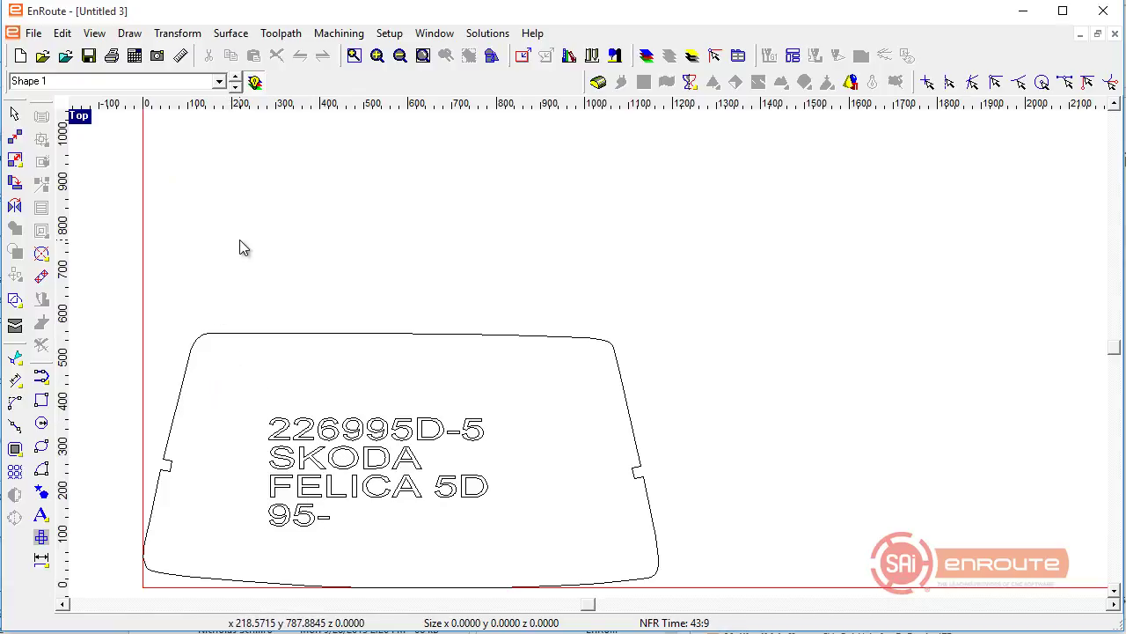
scroll(693, 244, down, 1)
drag(321, 220, 790, 513)
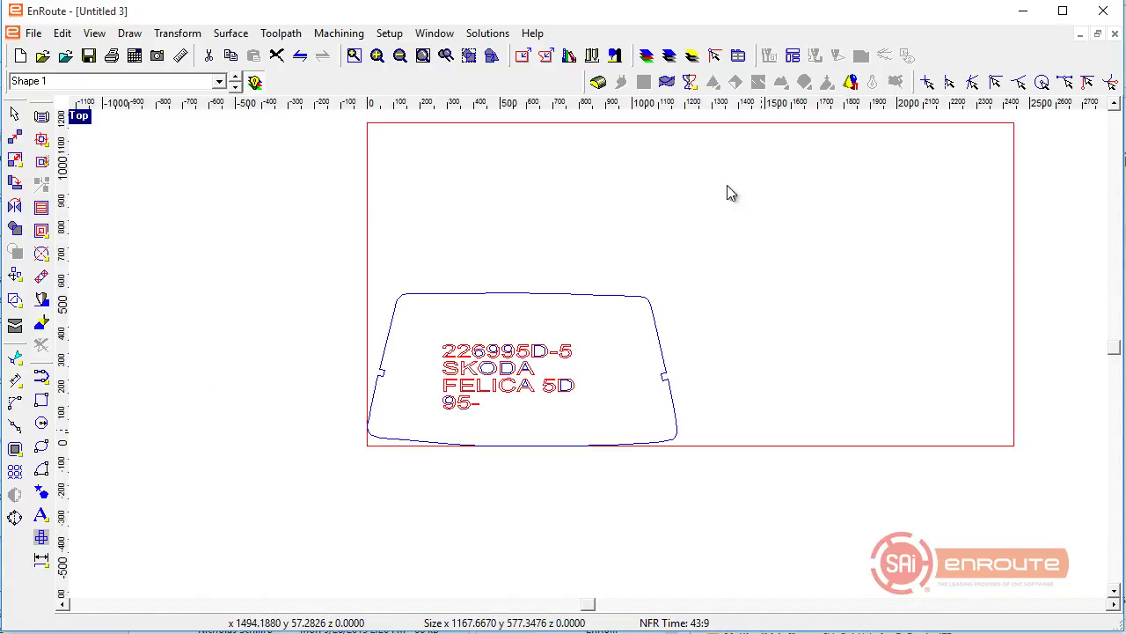
key(Delete)
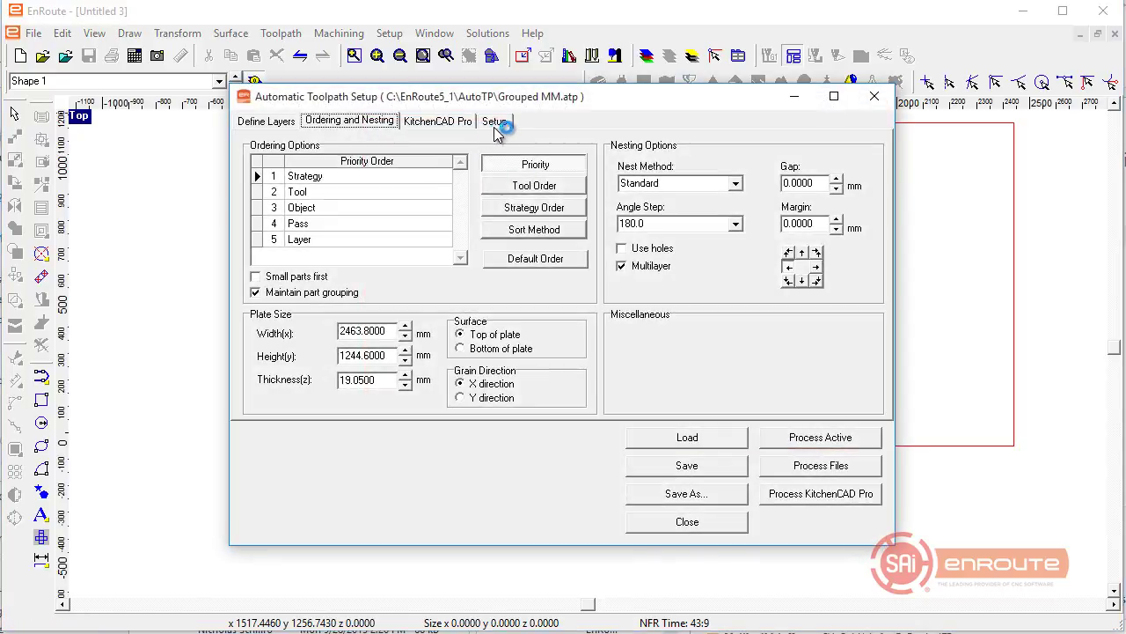
click(494, 122)
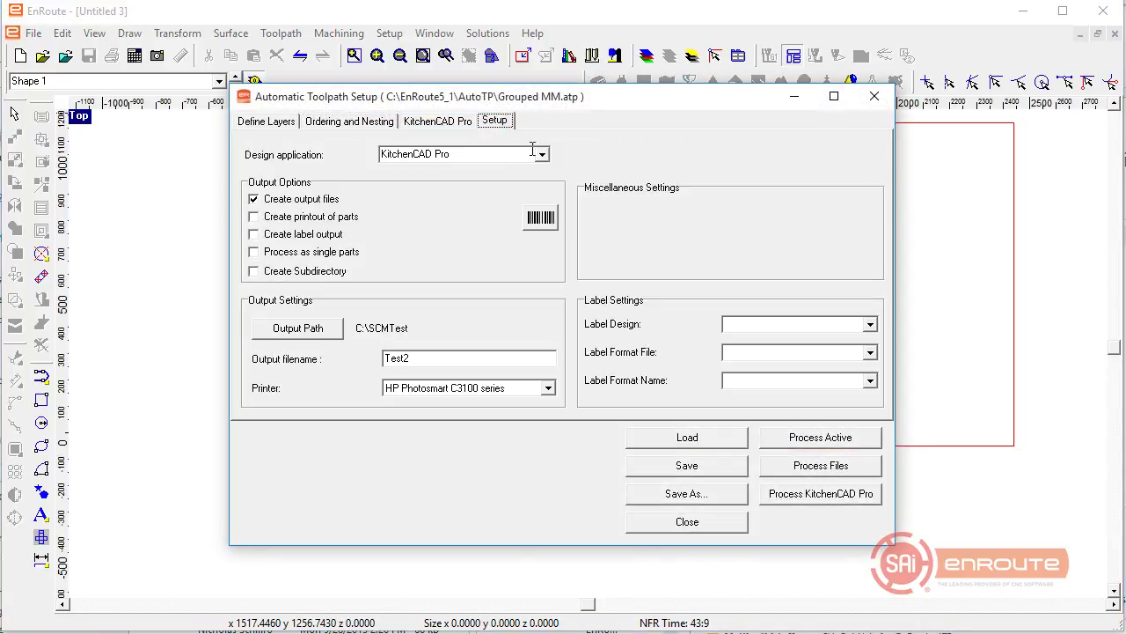
click(542, 154)
scroll(528, 176, up, 3)
scroll(549, 224, up, 1)
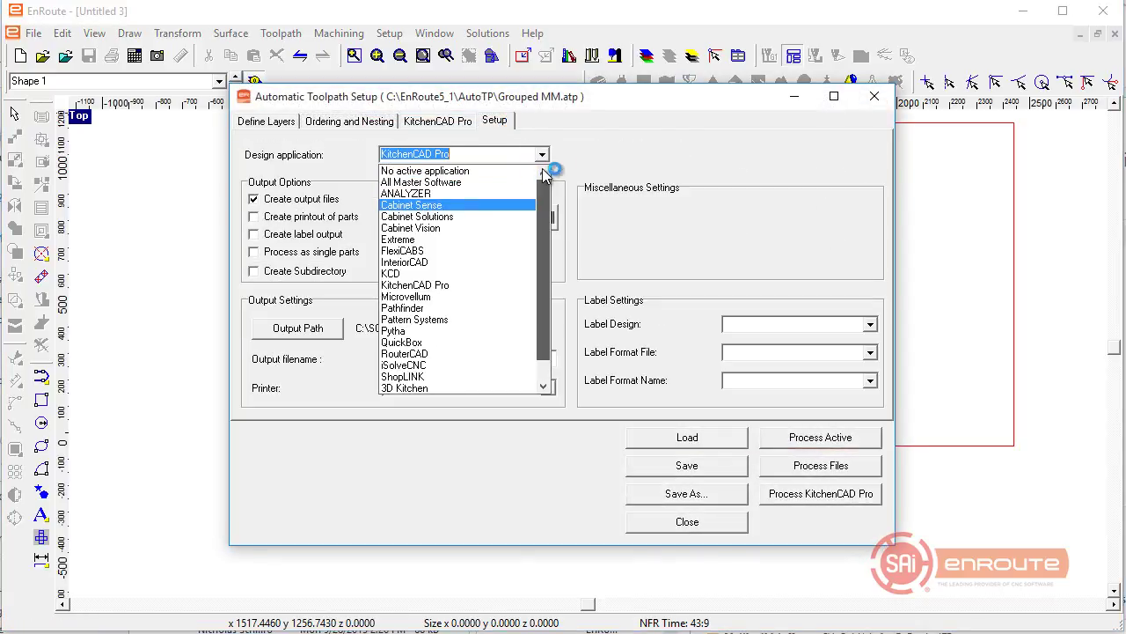
click(503, 171)
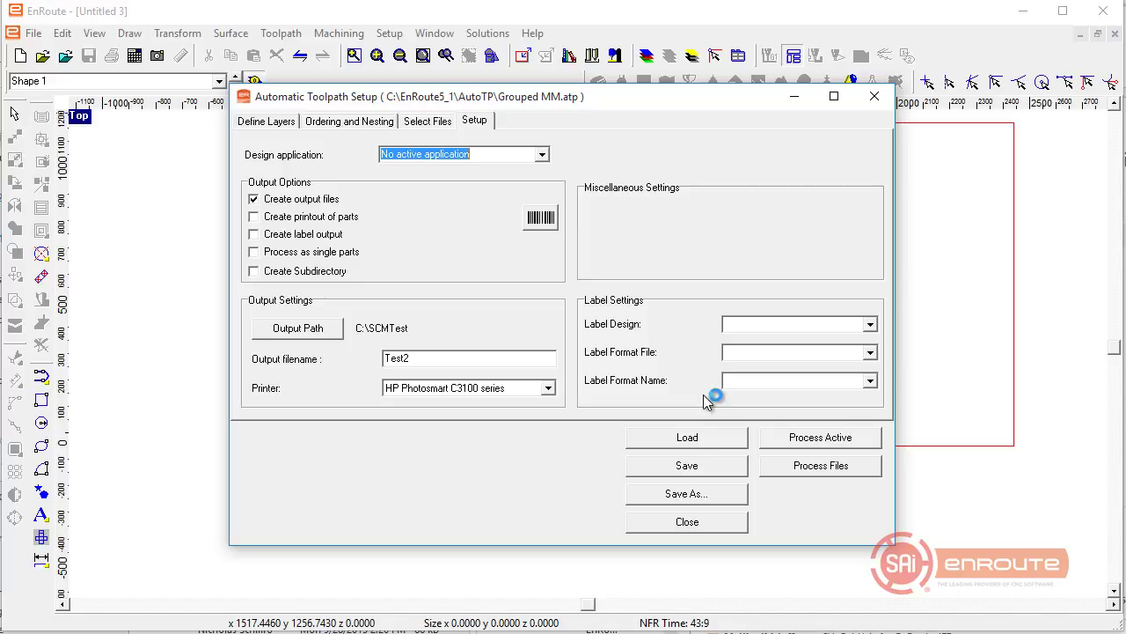
click(437, 123)
click(818, 169)
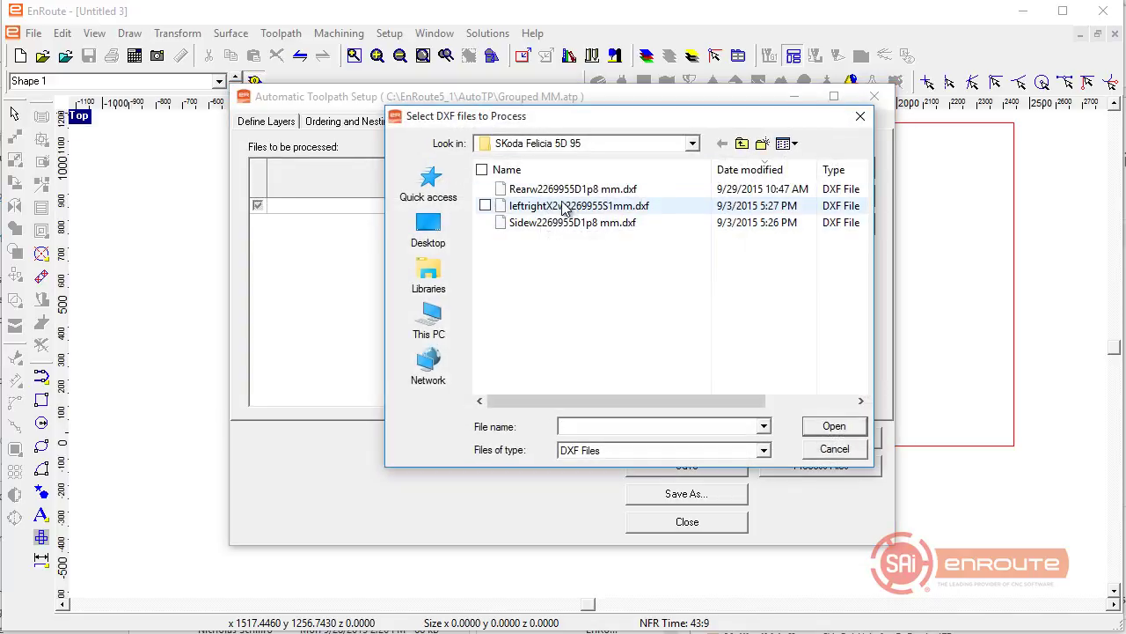
double_click(533, 189)
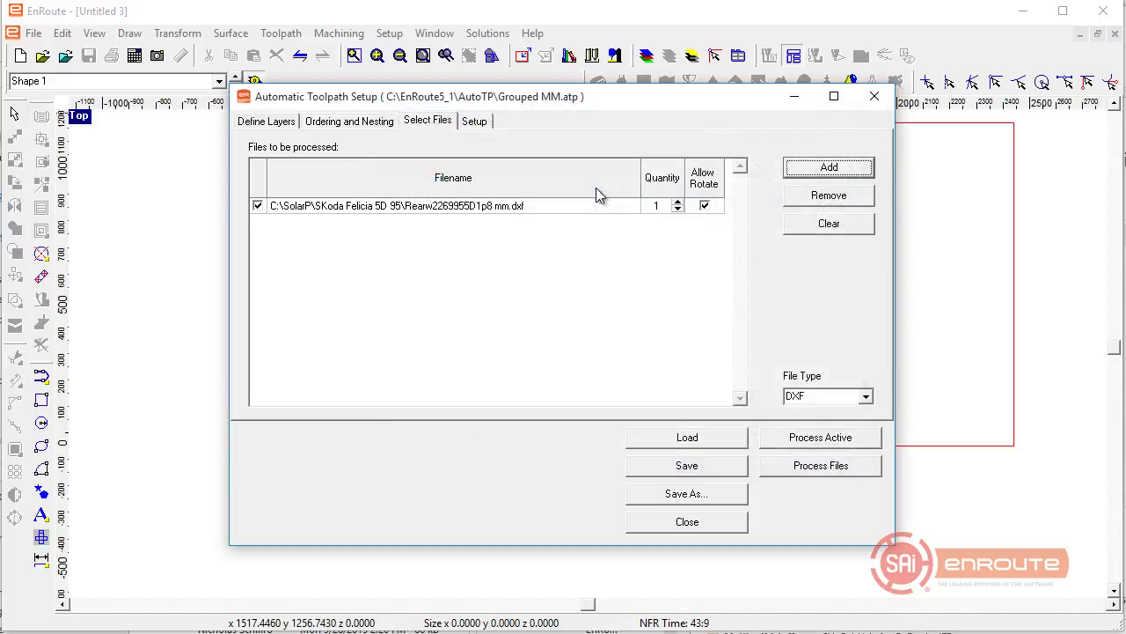
click(266, 122)
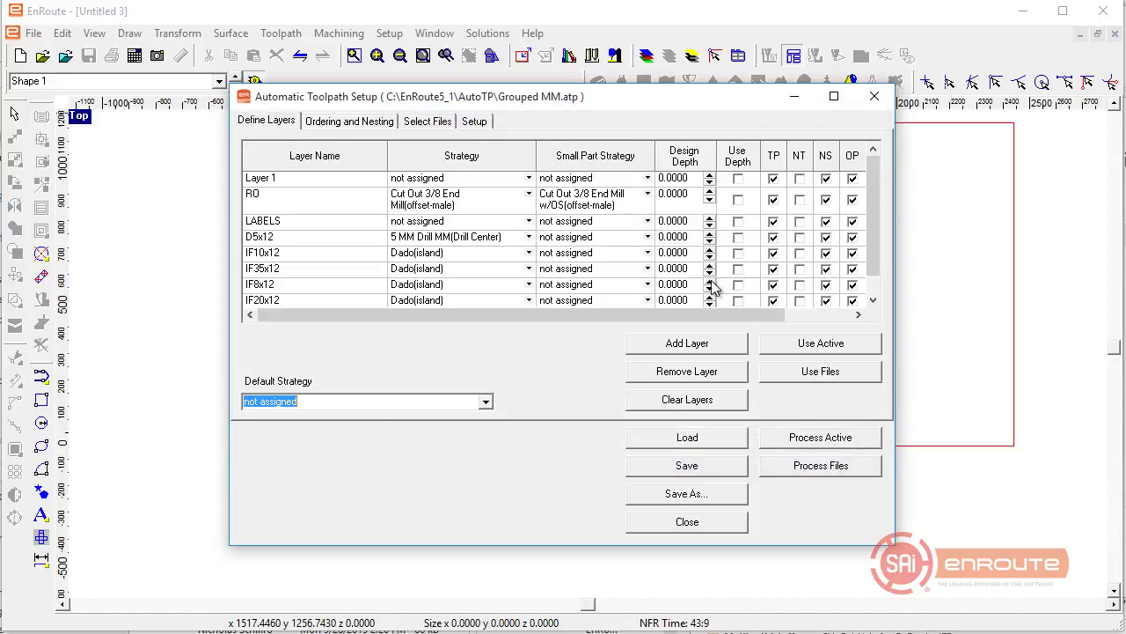
click(717, 406)
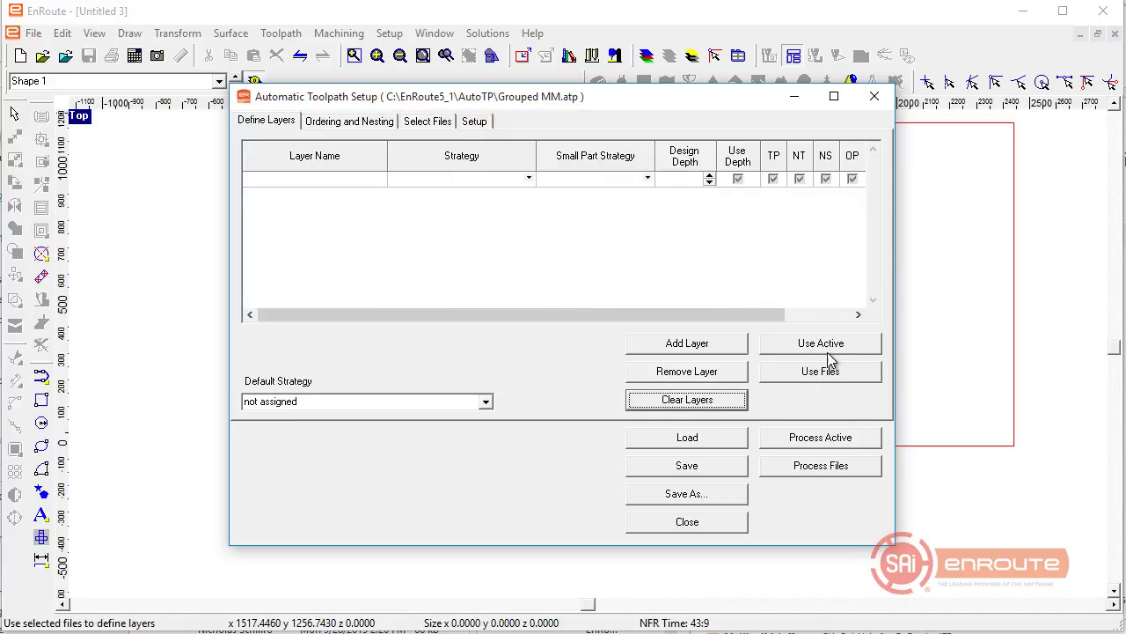
click(820, 372)
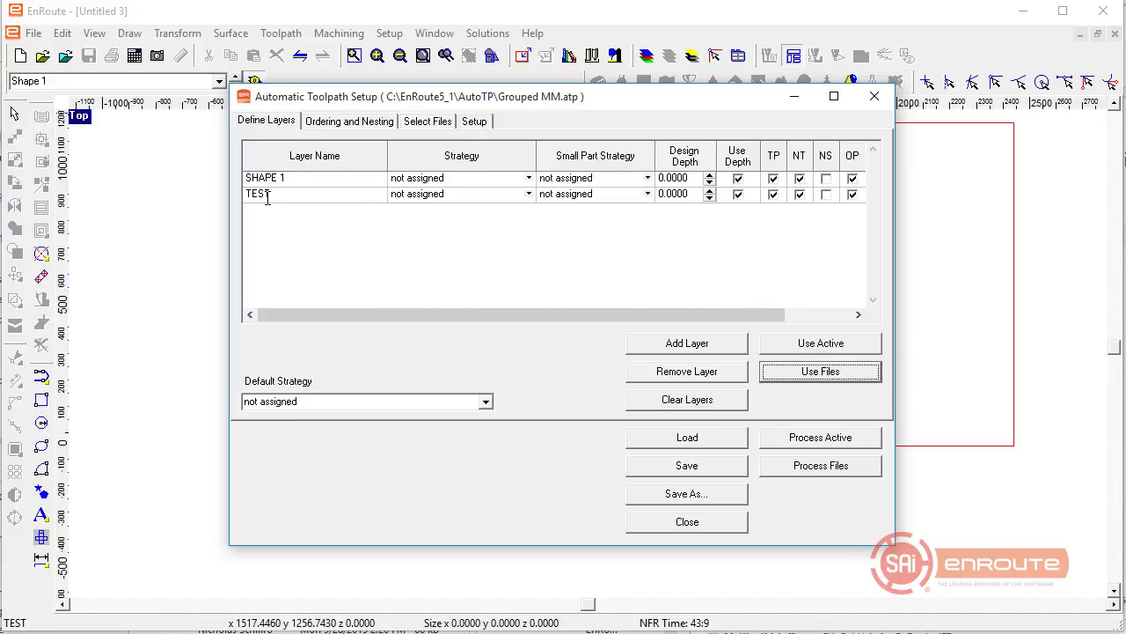
click(774, 195)
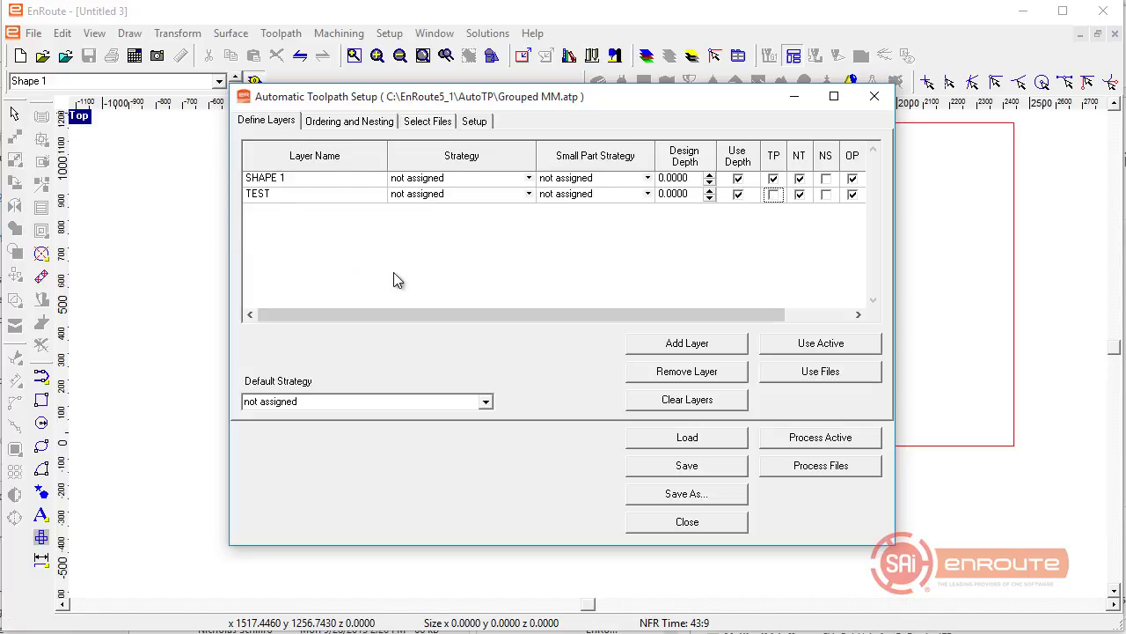
click(687, 521)
click(661, 390)
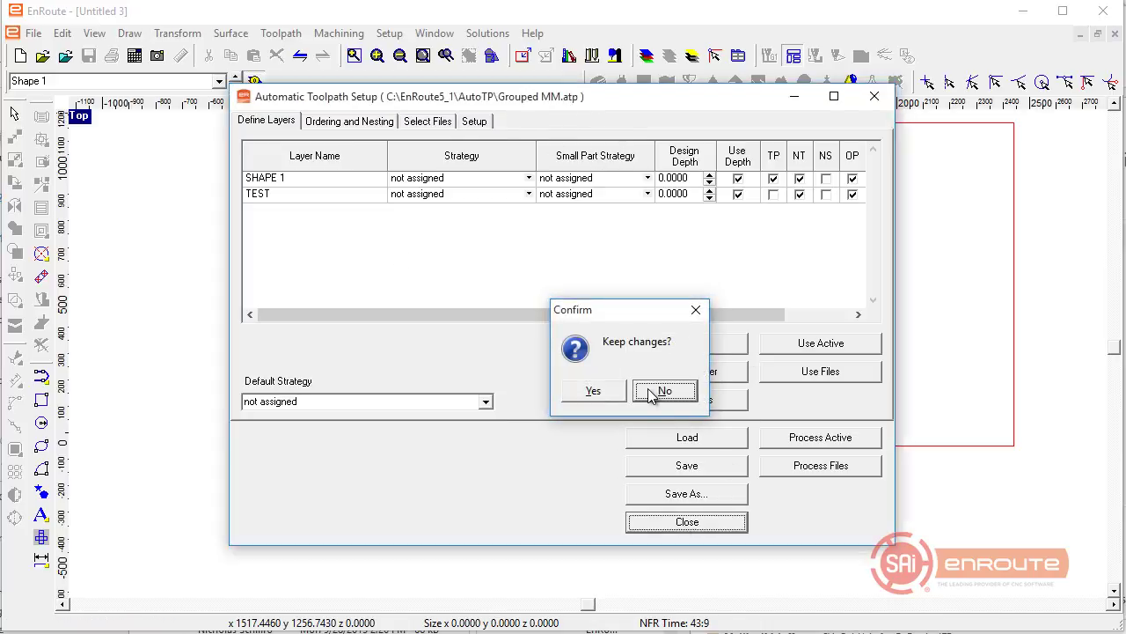
scroll(380, 314, down, 3)
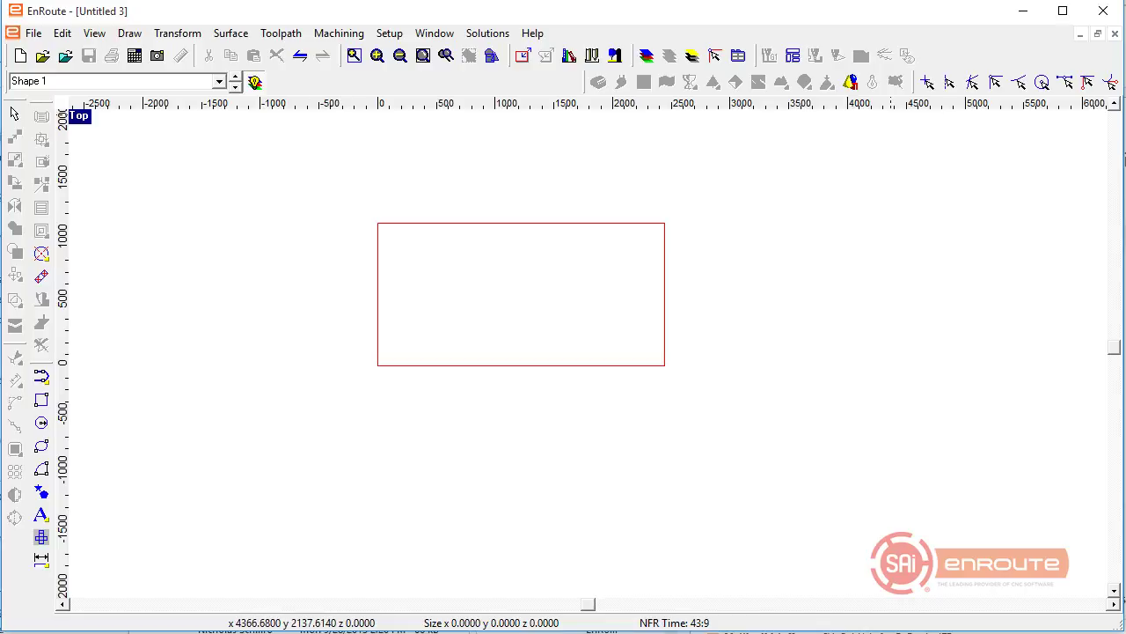
Step: Close Untitled 3 without saving, keeping the SKODA FELICIA file open
click(1115, 33)
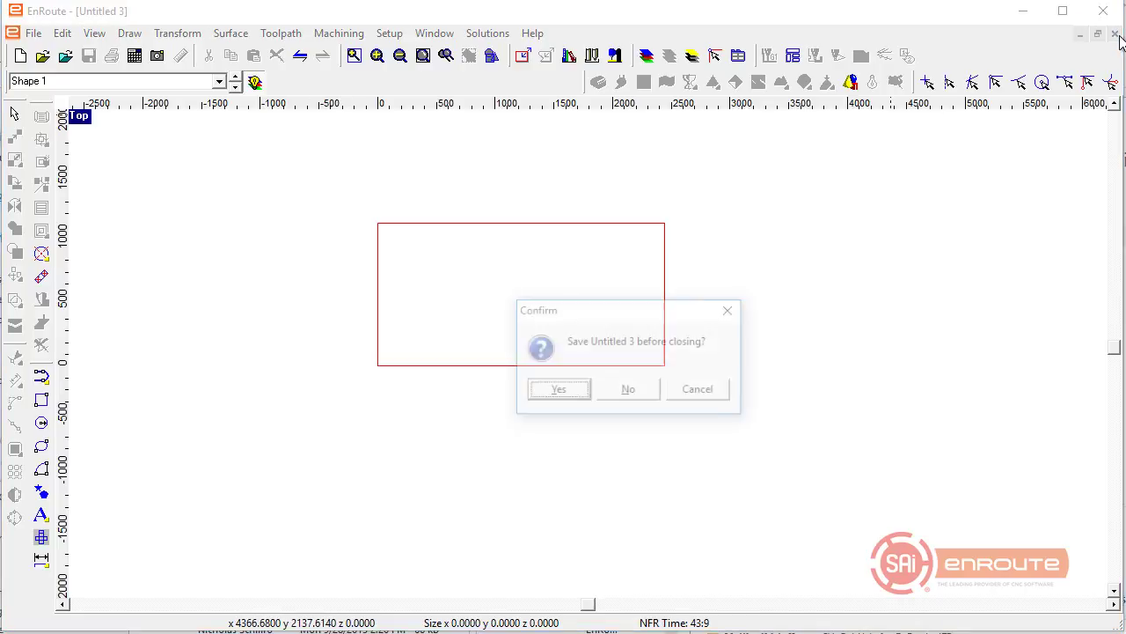
click(627, 391)
click(616, 394)
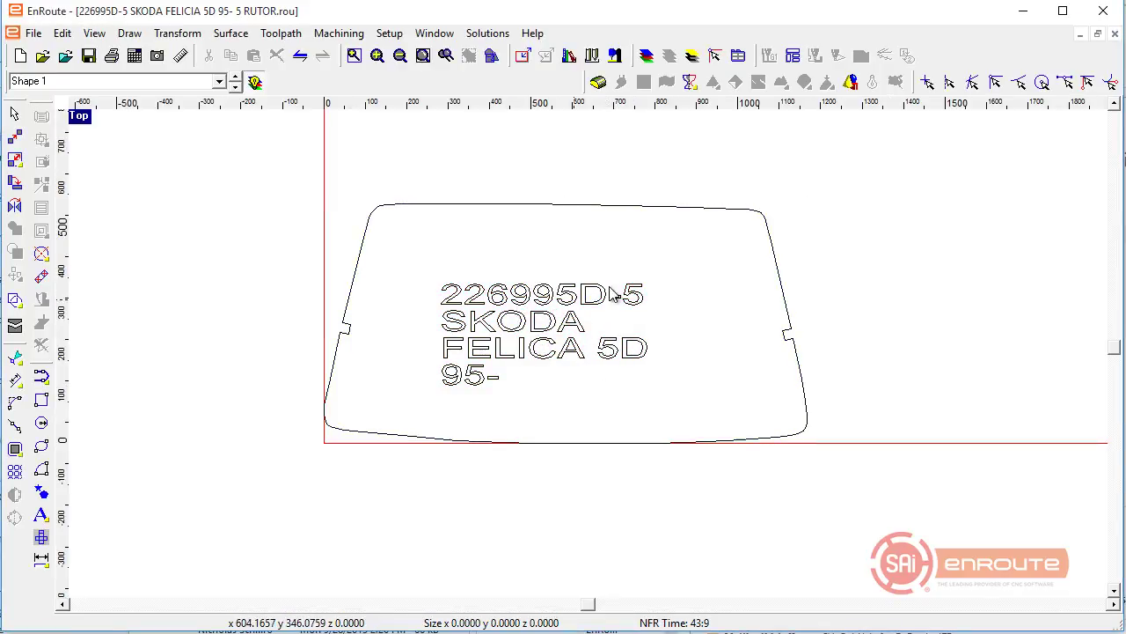
click(1115, 33)
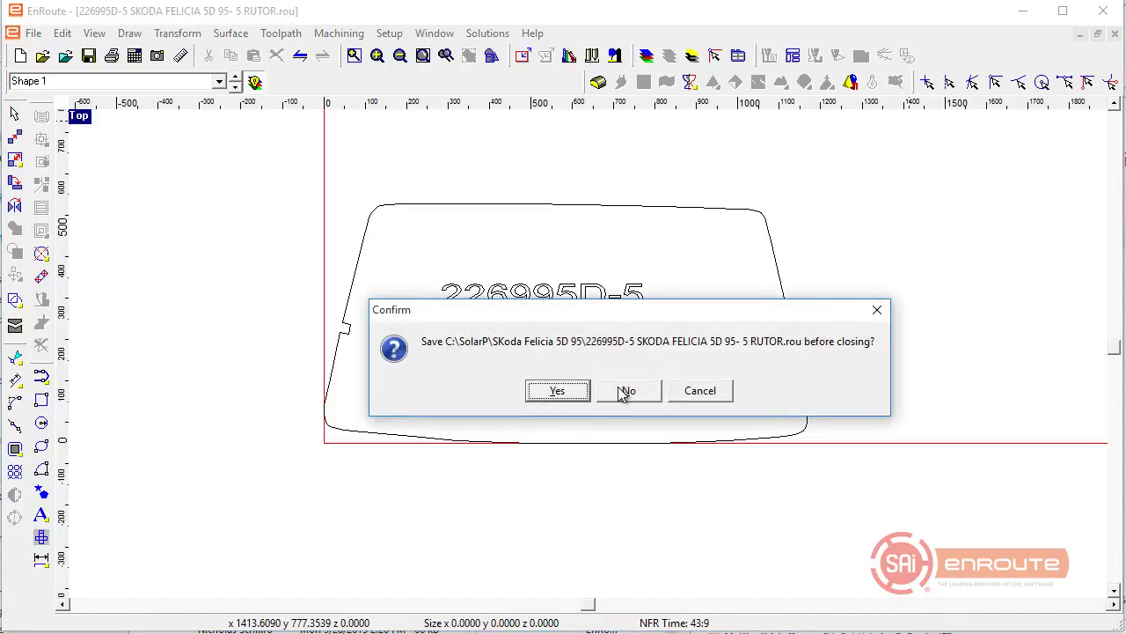
click(700, 391)
Step: Move the rear-window pattern off the plate to the right
scroll(508, 432, down, 4)
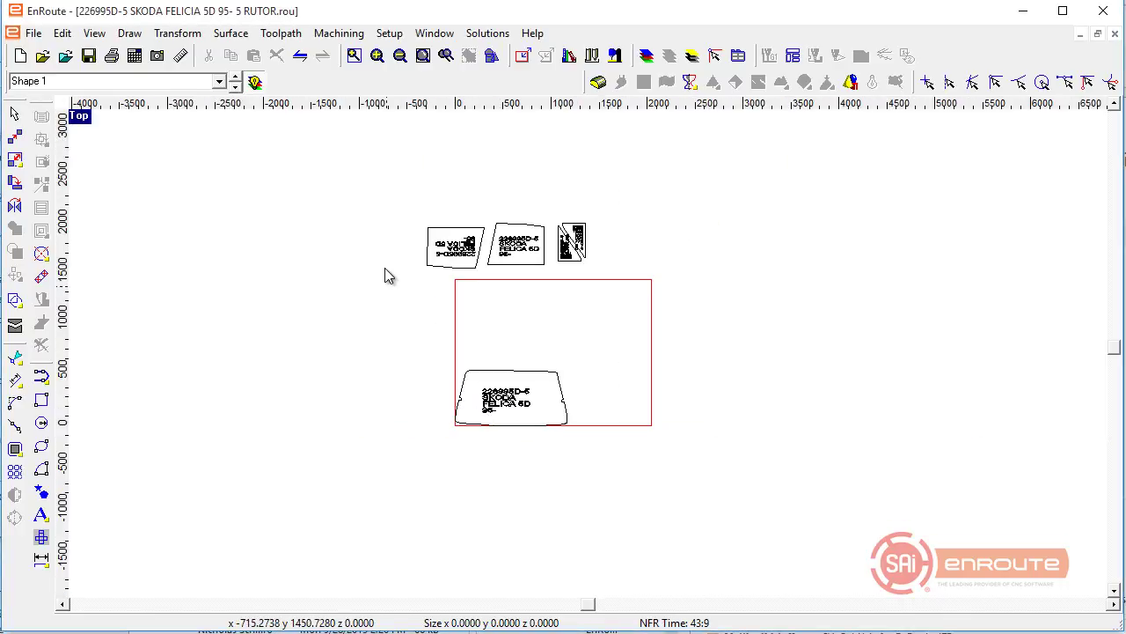
click(531, 424)
drag(515, 405, 728, 266)
scroll(653, 364, up, 1)
scroll(653, 364, down, 1)
Step: Slide the mirrored side-window pattern right until it touches the upright one
scroll(478, 276, up, 3)
scroll(508, 218, up, 3)
scroll(510, 219, down, 2)
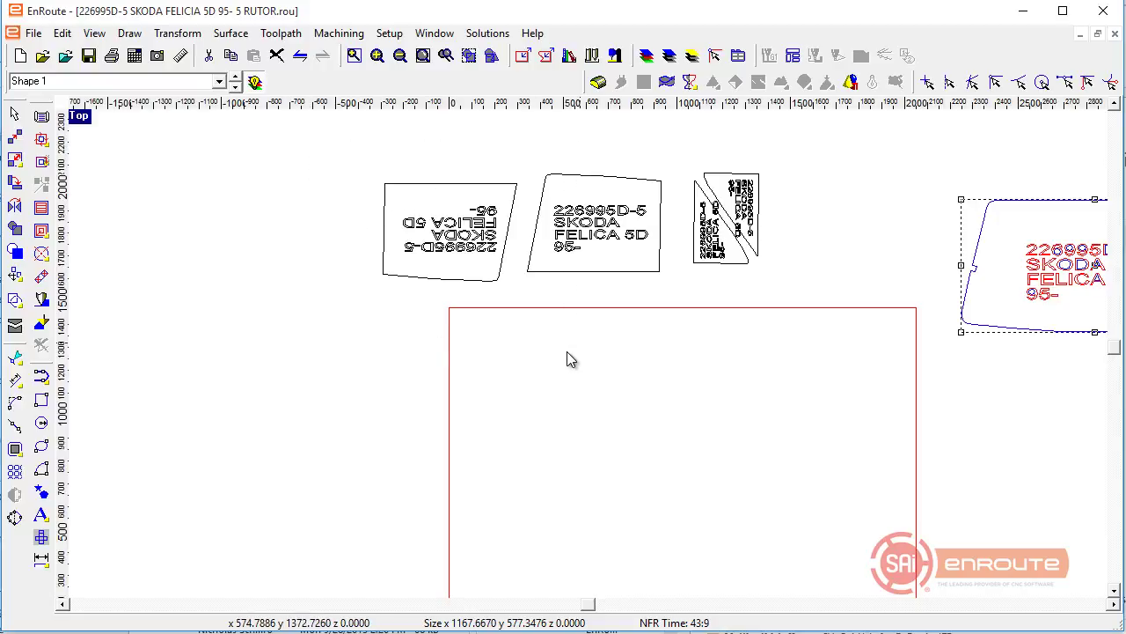
click(483, 308)
drag(451, 230, 472, 225)
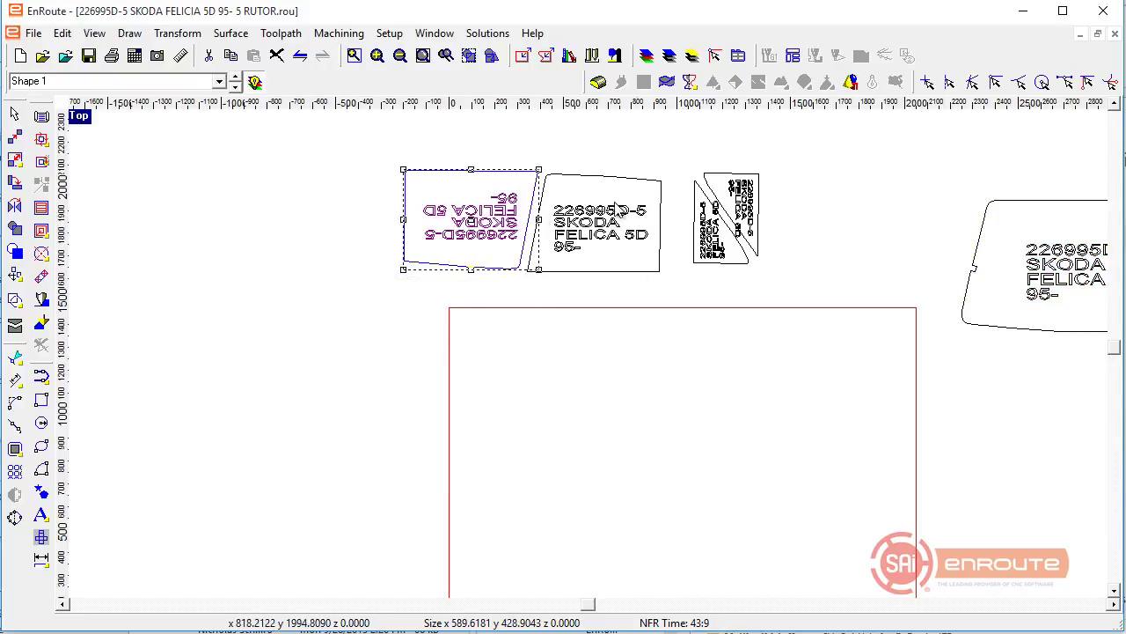
click(290, 309)
scroll(289, 309, down, 2)
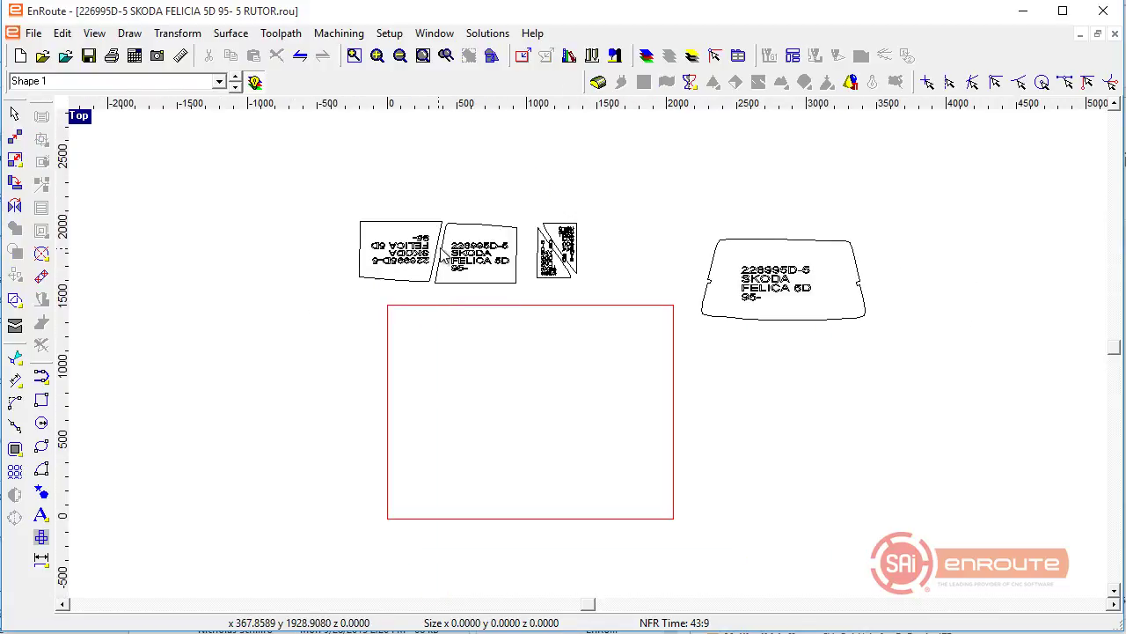
scroll(493, 251, up, 4)
scroll(589, 232, down, 2)
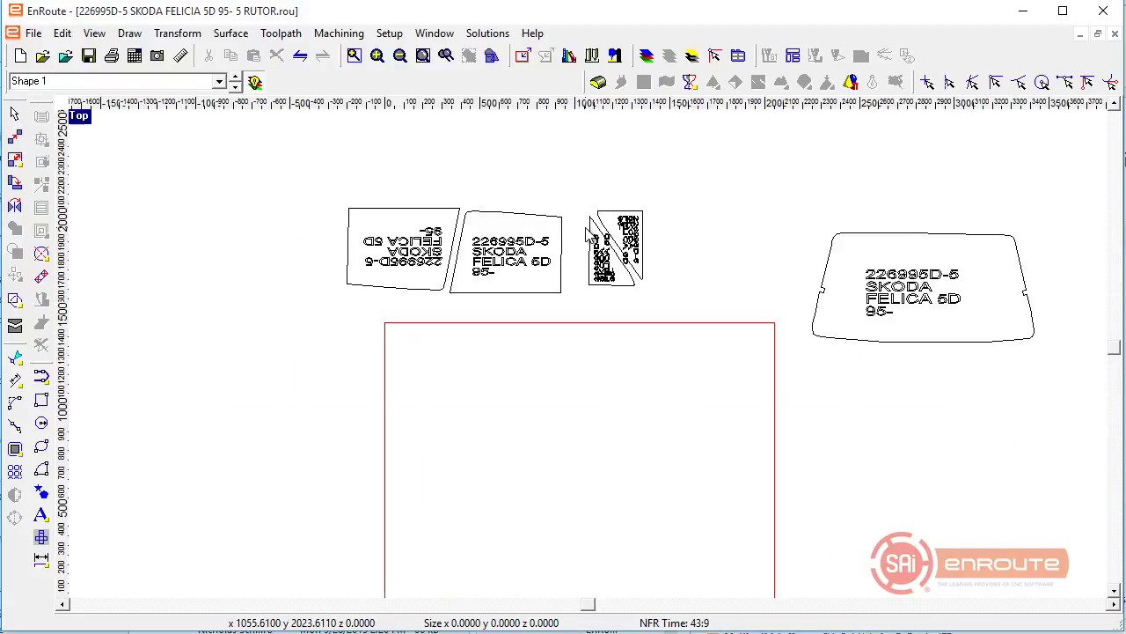
scroll(607, 216, up, 3)
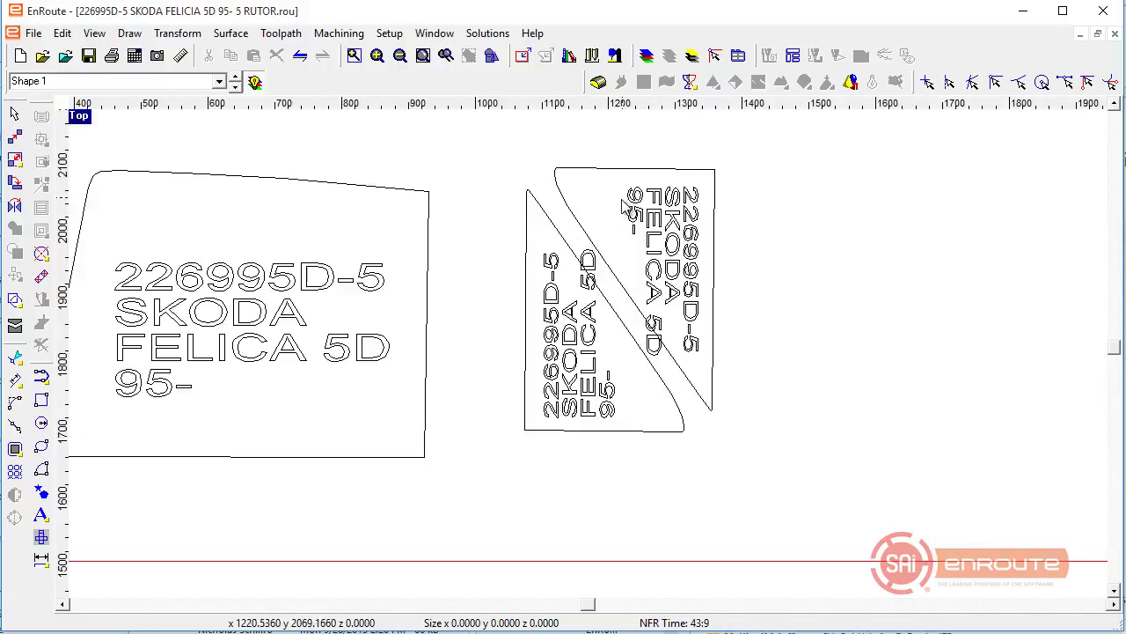
scroll(605, 286, down, 2)
Step: Nudge the upright side-window pattern up and left against the mirrored one
click(649, 251)
drag(346, 167, 598, 432)
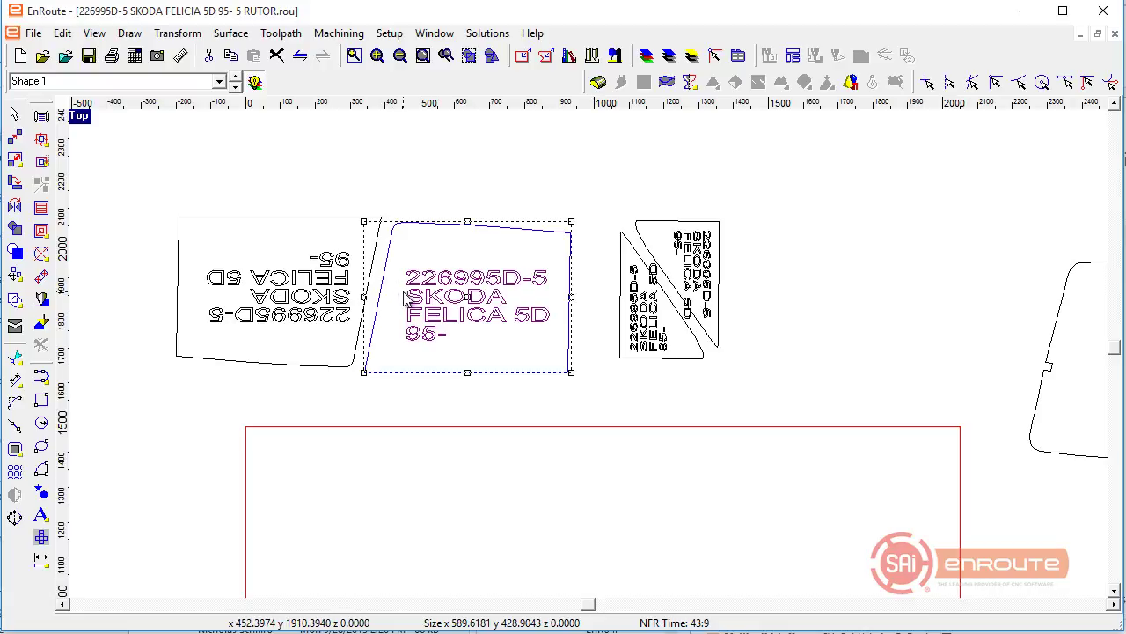
key(Left)
key(Up)
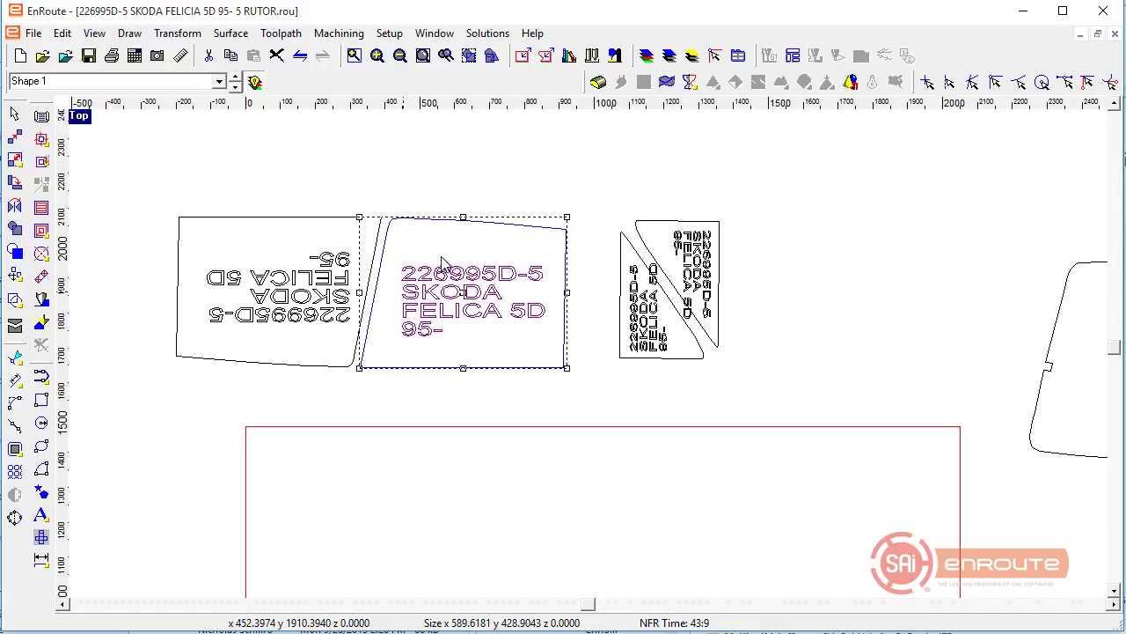
Step: Select both side-window patterns and place the pair at the plate's bottom-left corner
drag(128, 185, 619, 444)
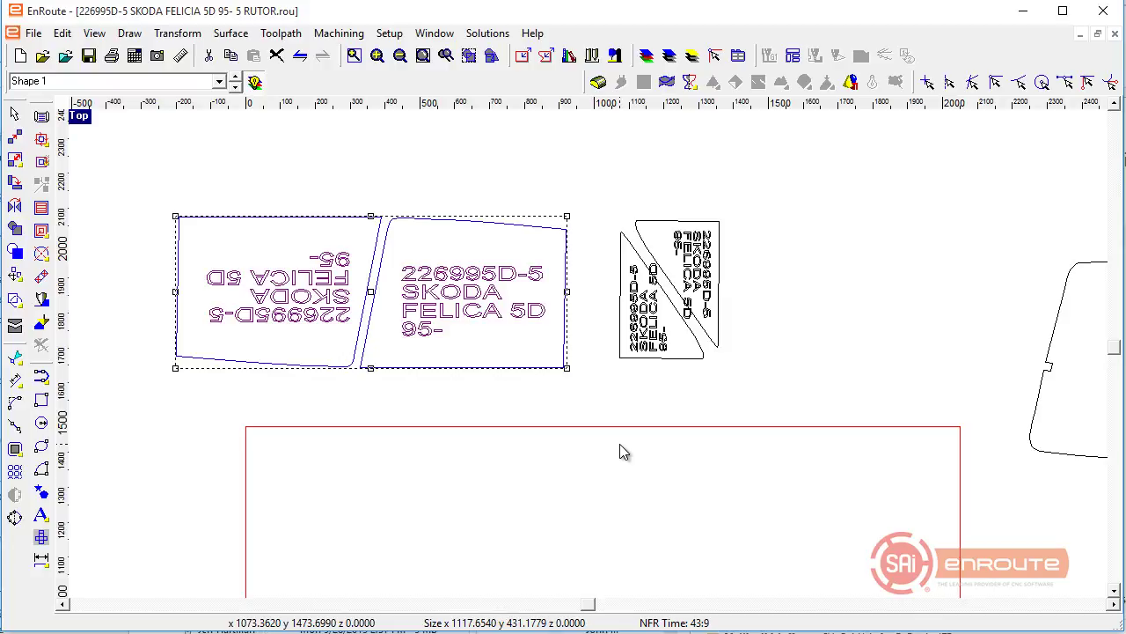
scroll(396, 361, down, 4)
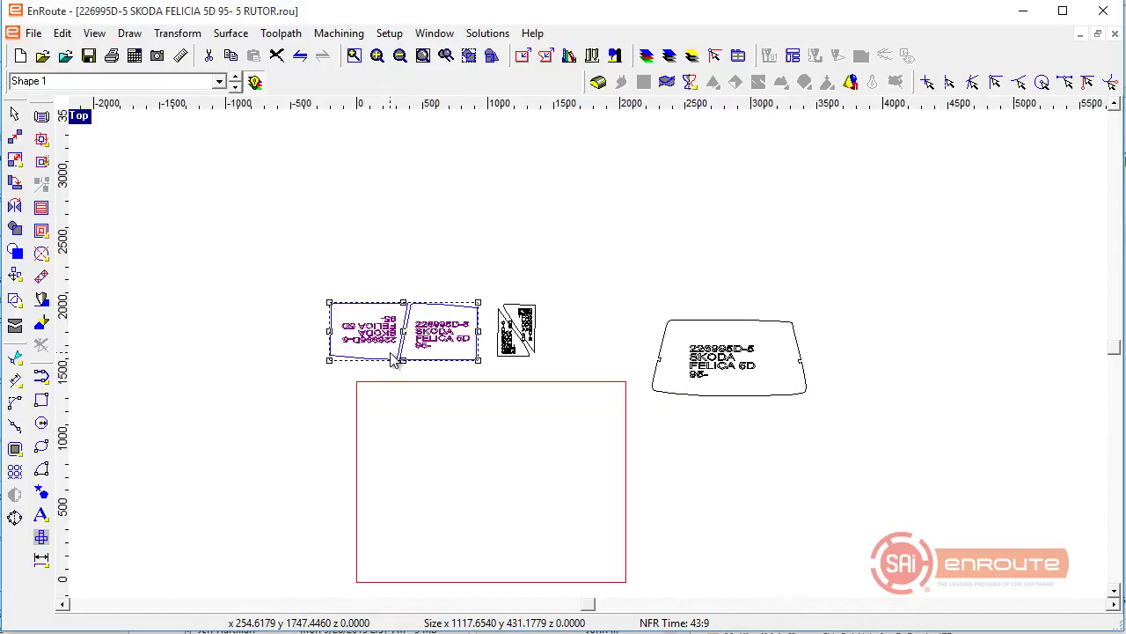
drag(242, 223, 422, 401)
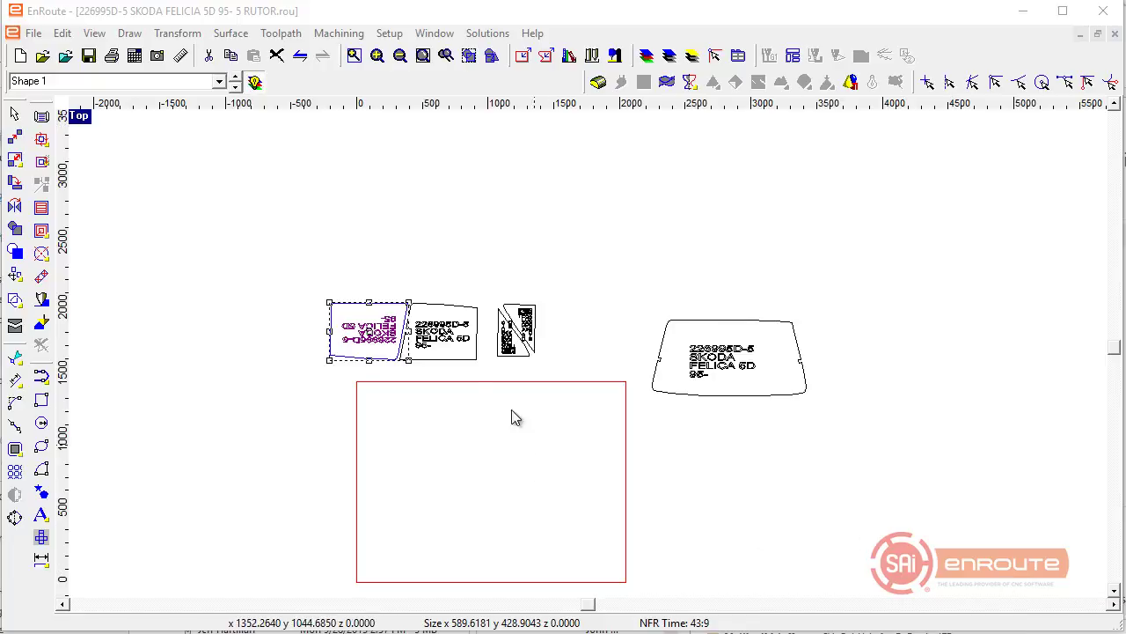
drag(219, 231, 503, 421)
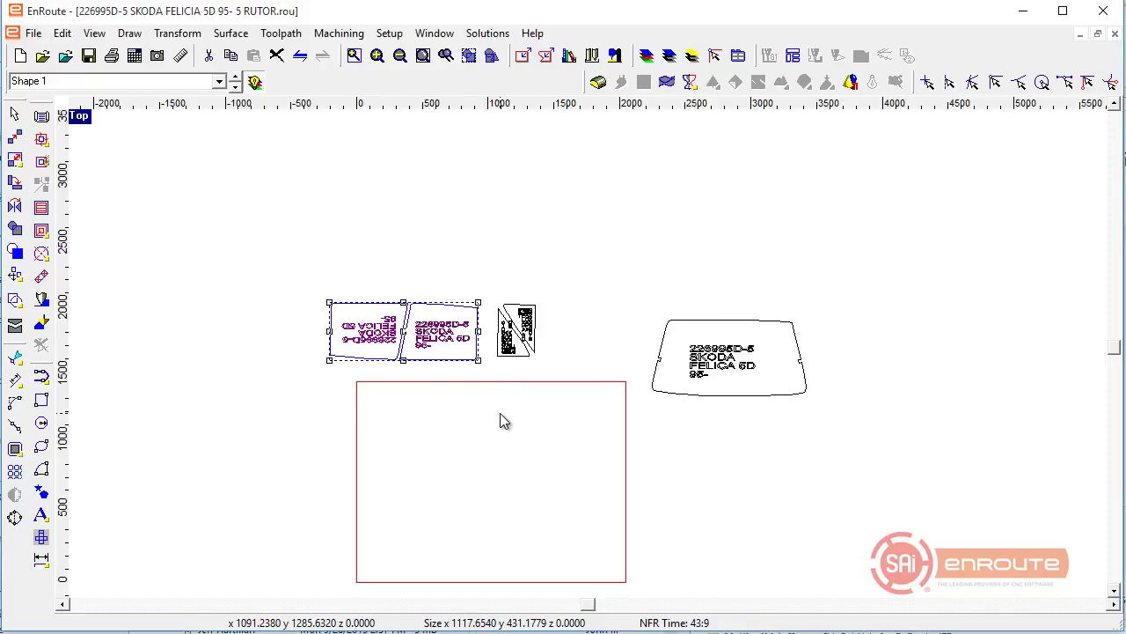
key(ctrl+z)
scroll(472, 238, down, 3)
scroll(449, 376, up, 3)
scroll(431, 282, up, 2)
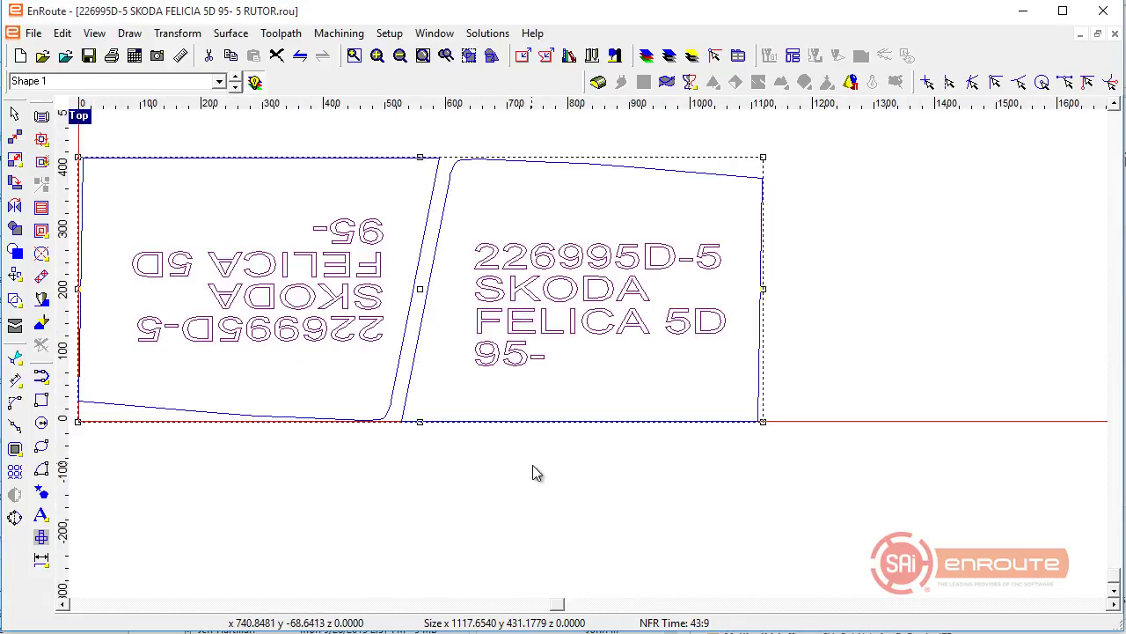
Step: Deselect the pair, make Test the current layer, and rename it from Test to Text
click(568, 477)
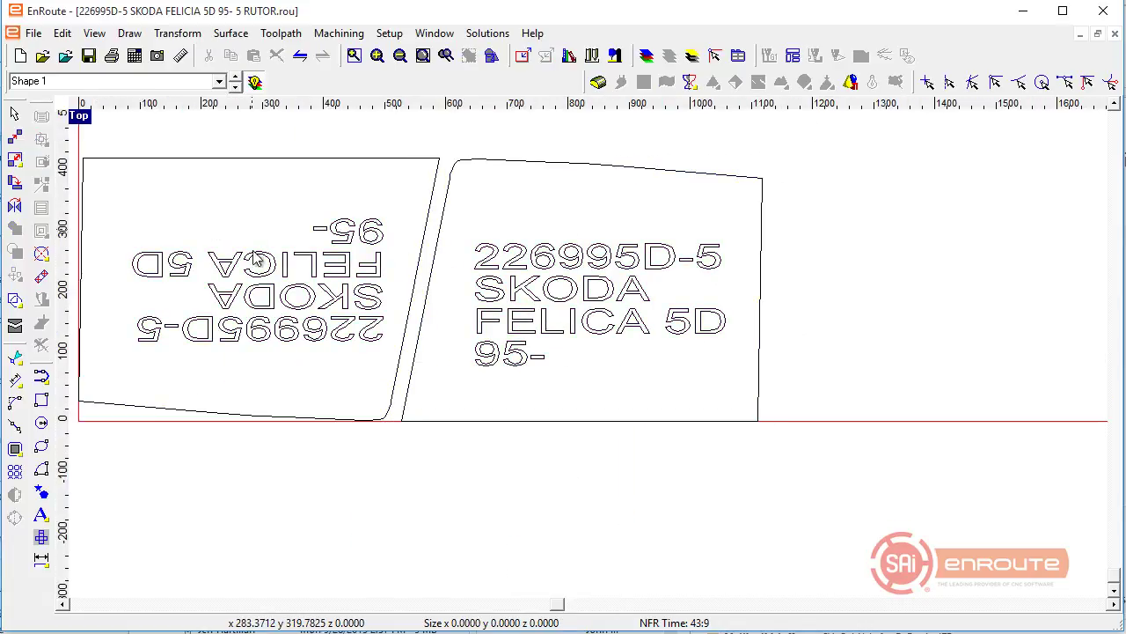
scroll(497, 311, down, 2)
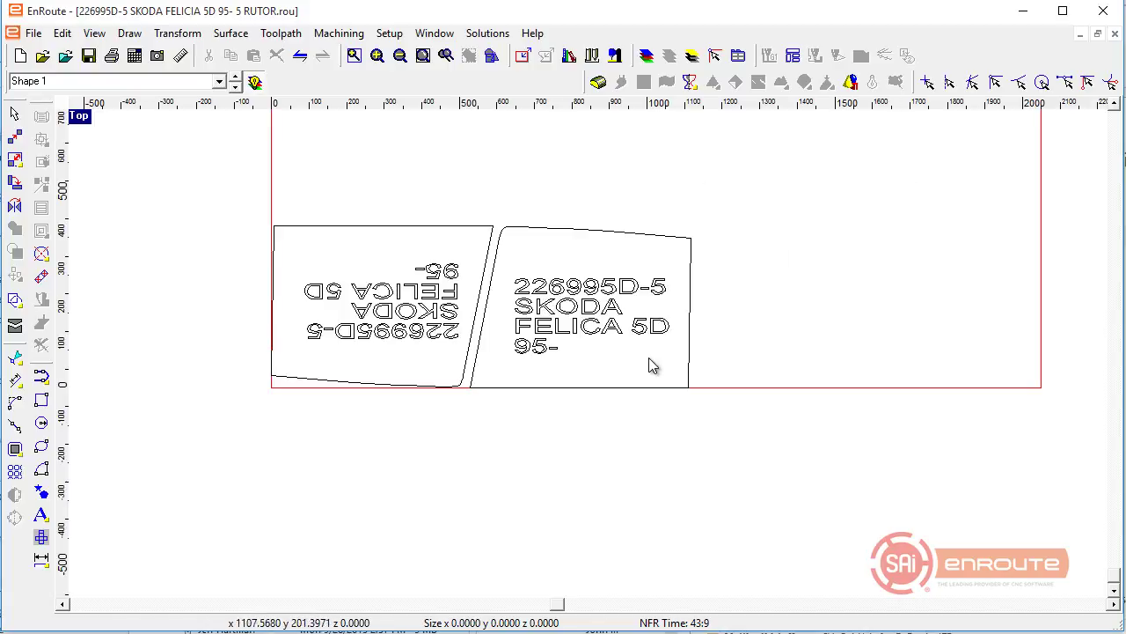
click(235, 86)
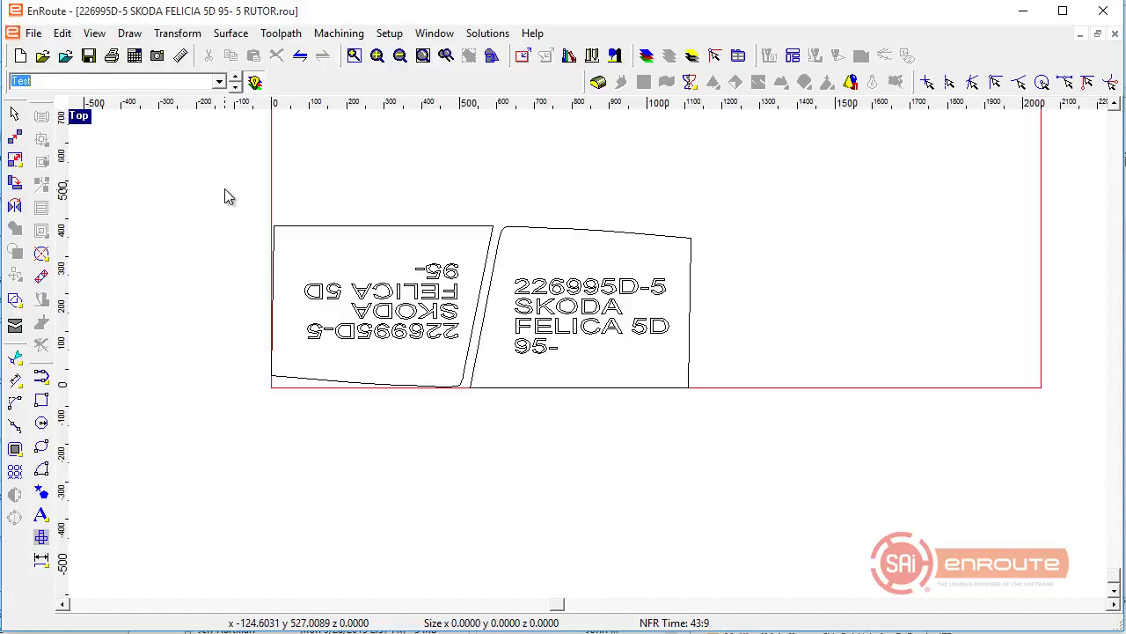
click(646, 56)
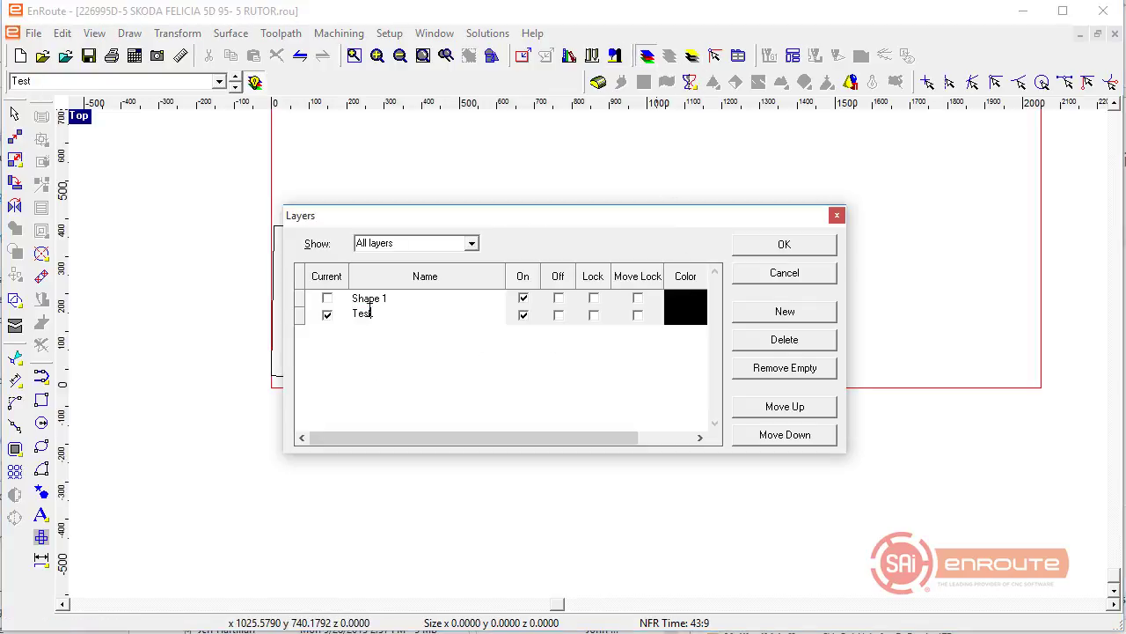
key(BackSpace)
text(x)
click(776, 244)
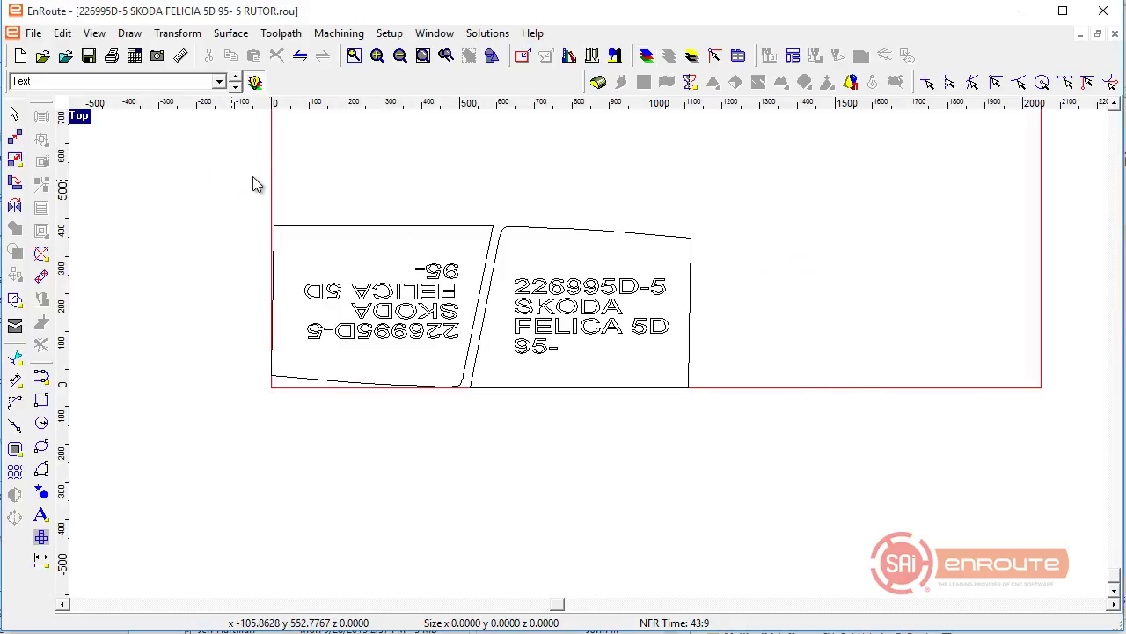
Step: Select both text blocks and convert them to curves
click(335, 231)
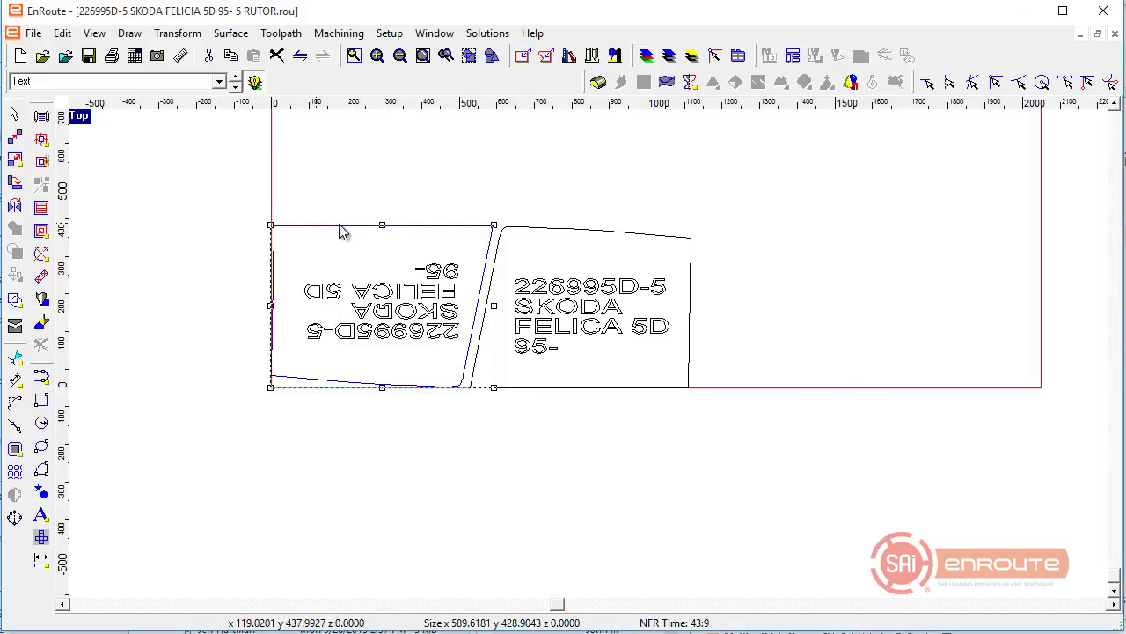
click(517, 326)
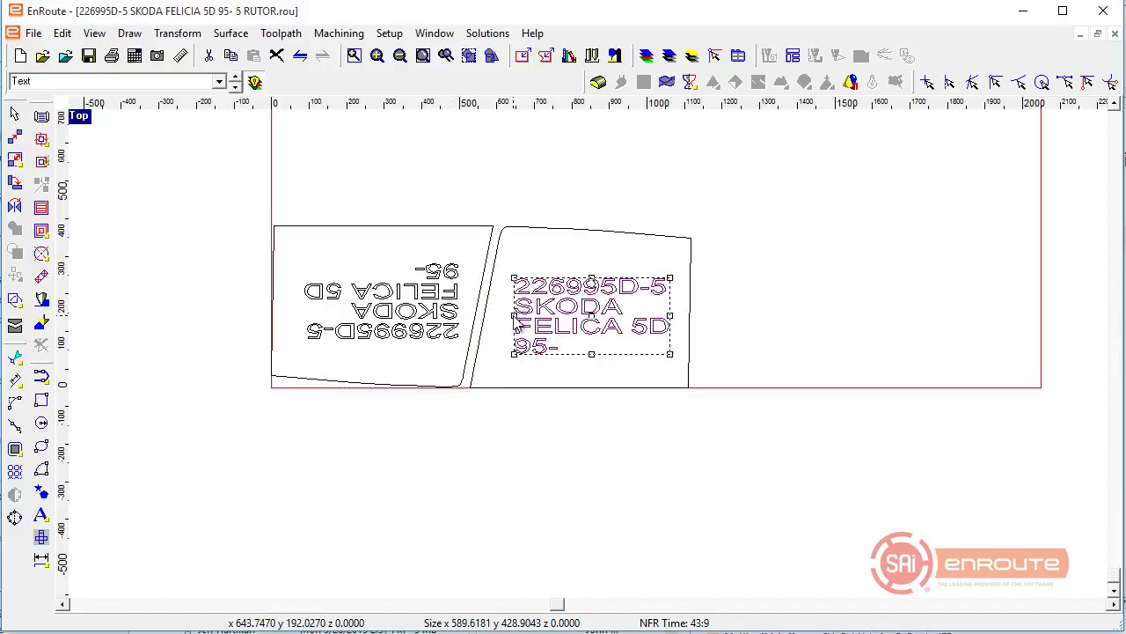
shift+click(425, 321)
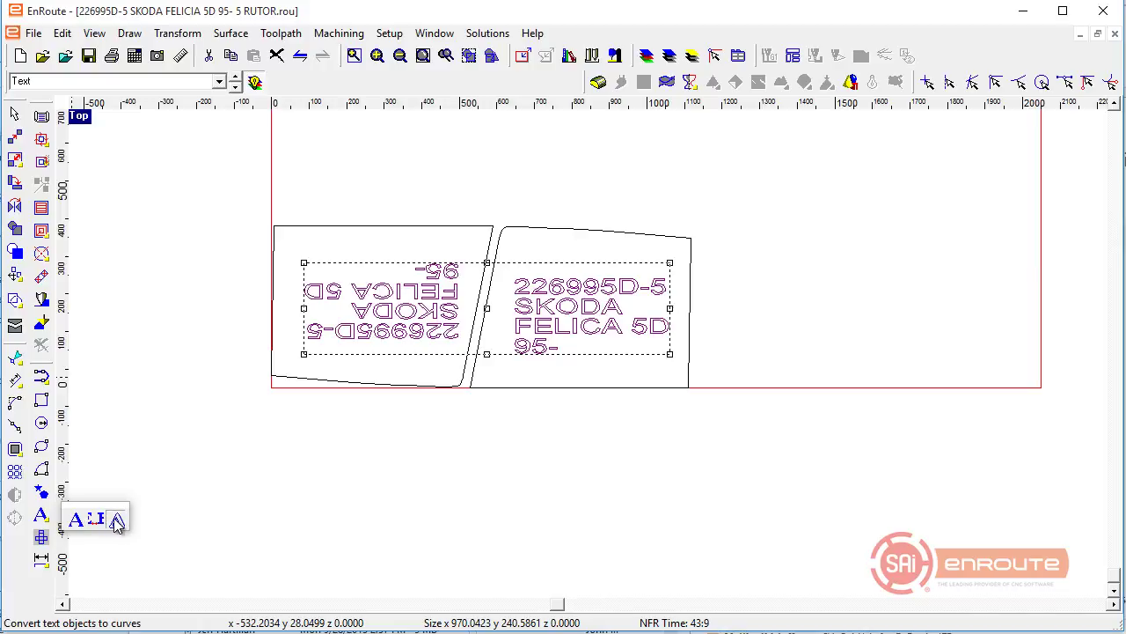
click(116, 521)
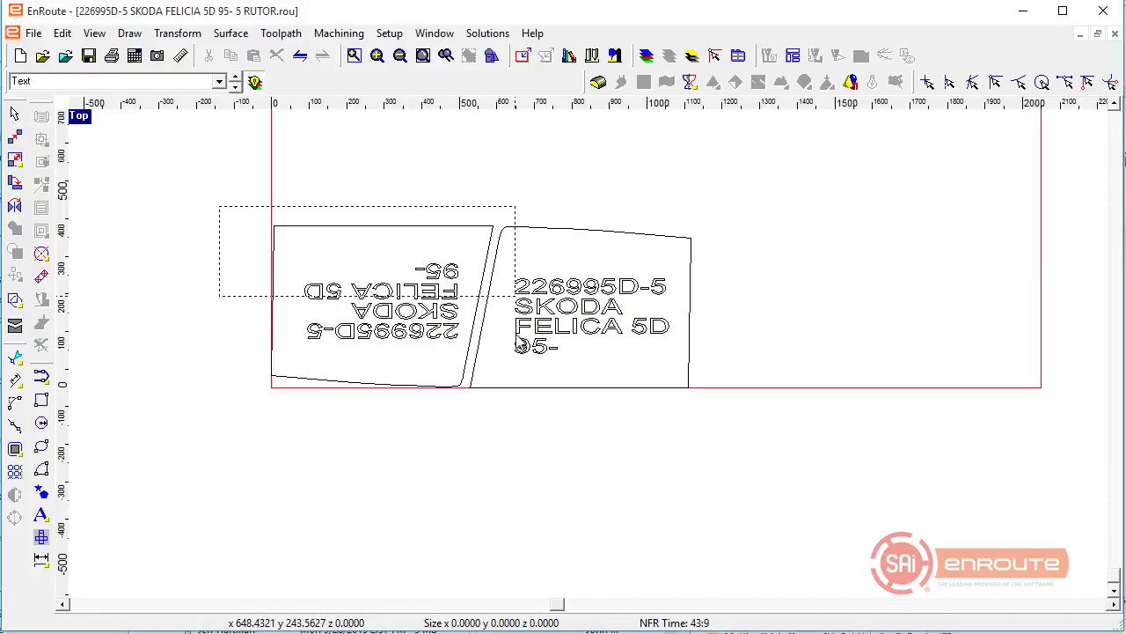
Step: Select the mirrored text curves and bring up the Rotate settings
drag(510, 388, 509, 393)
click(219, 233)
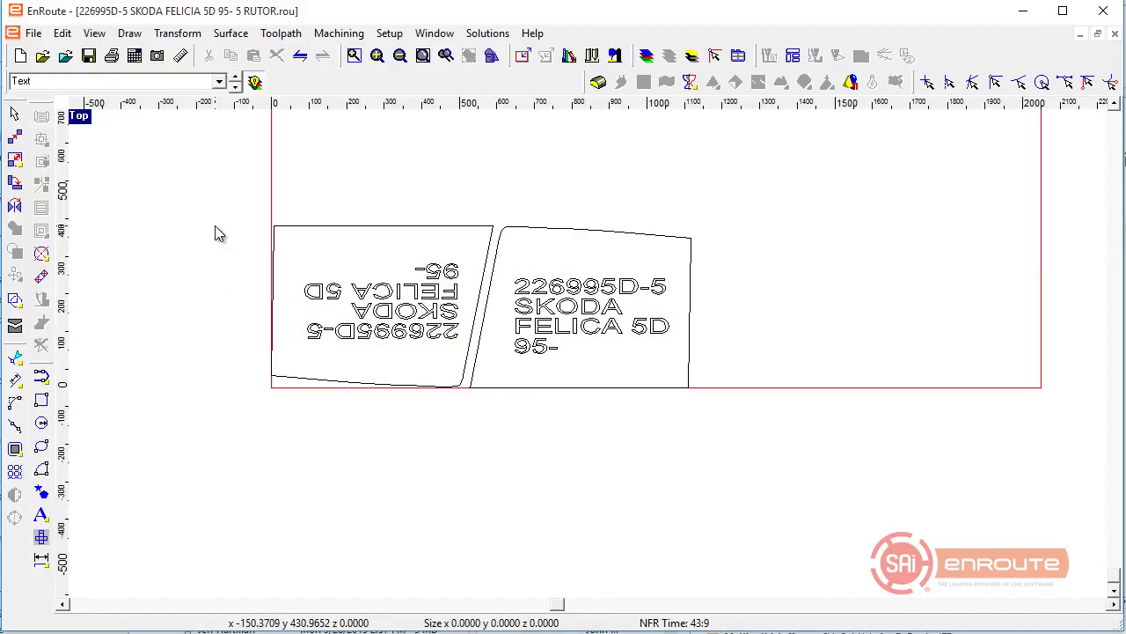
drag(441, 355, 442, 354)
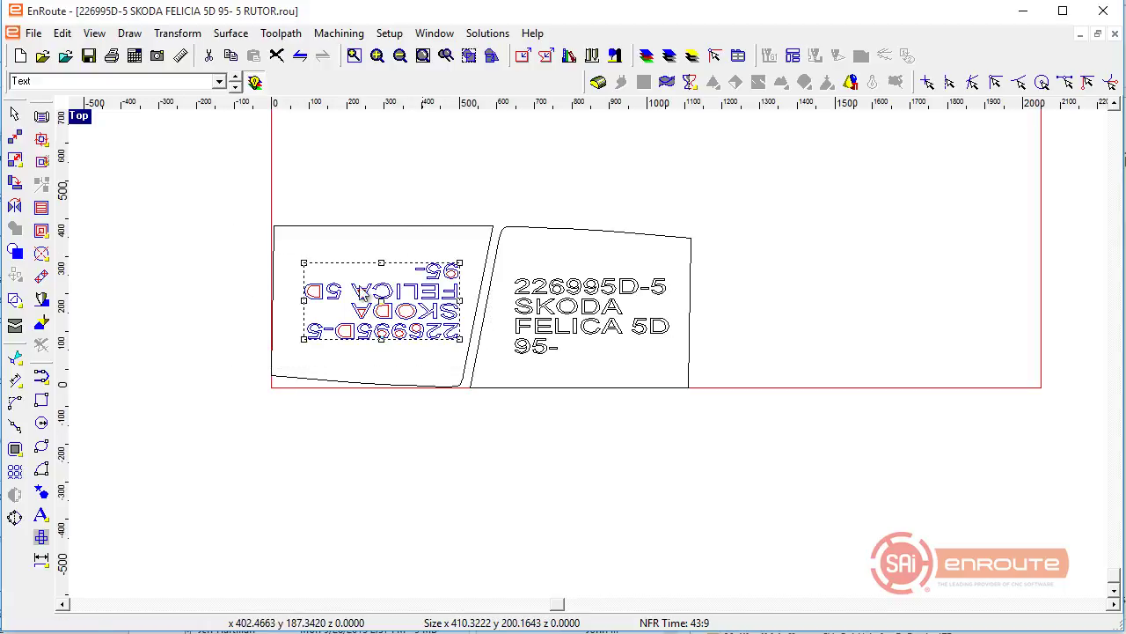
click(13, 183)
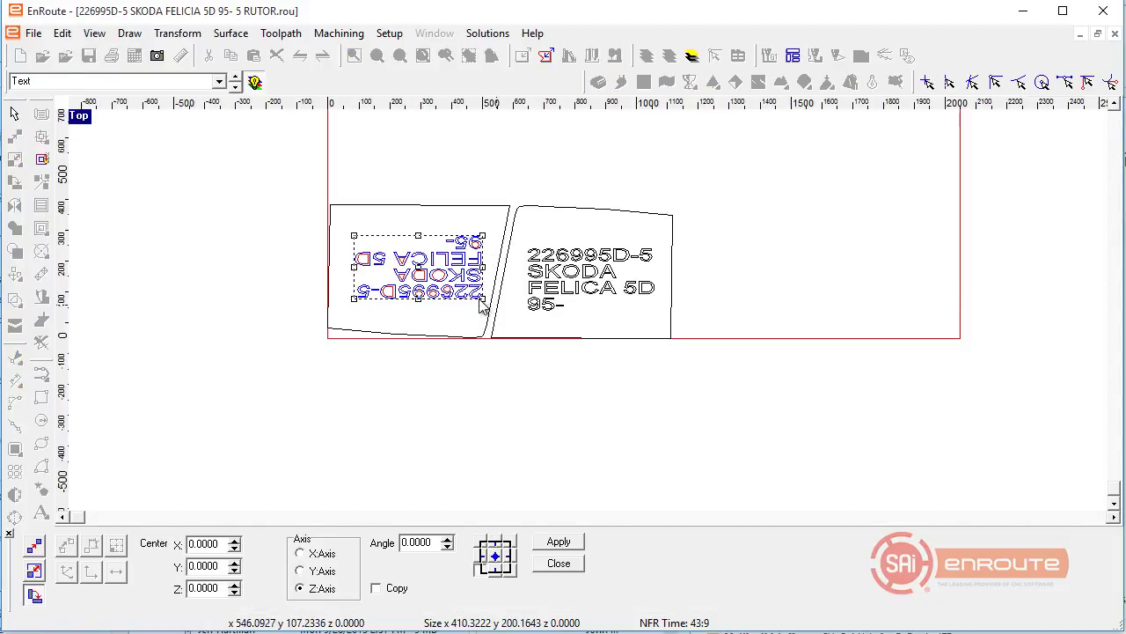
Step: Trial-rotate the mirrored text about a centre point, cancel it, and close the Rotate panel
click(469, 256)
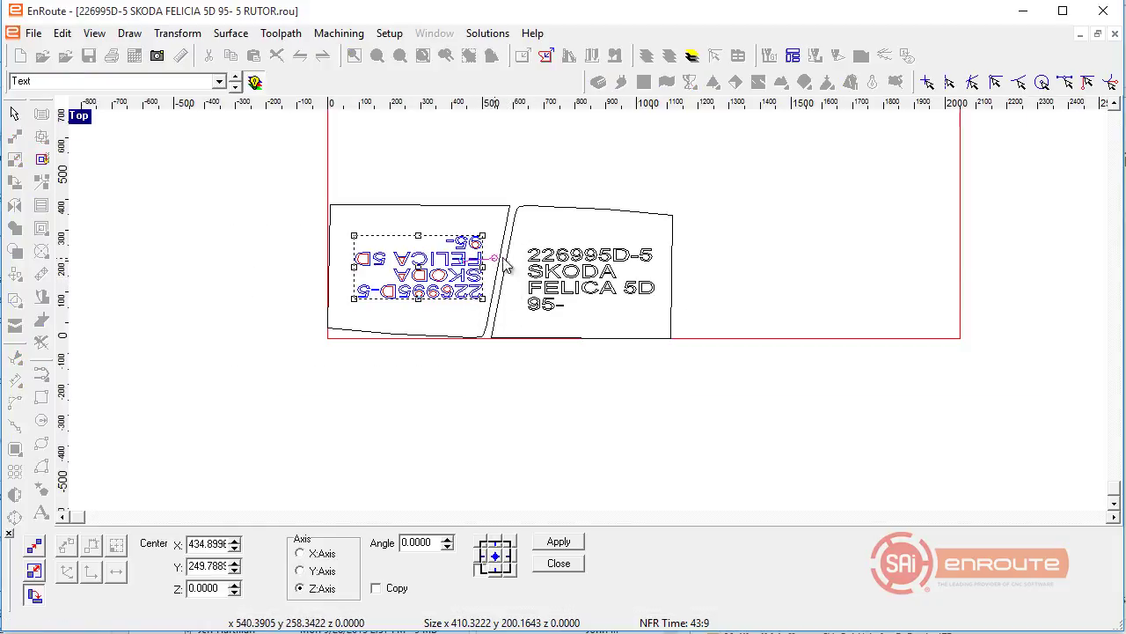
drag(526, 258, 266, 256)
key(Escape)
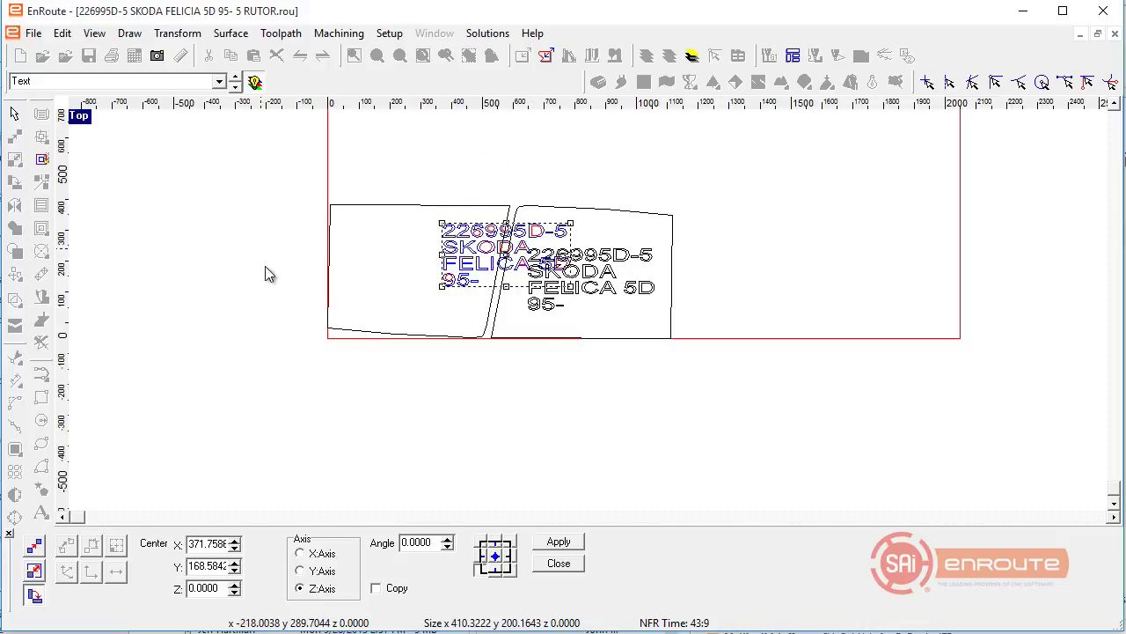
click(564, 567)
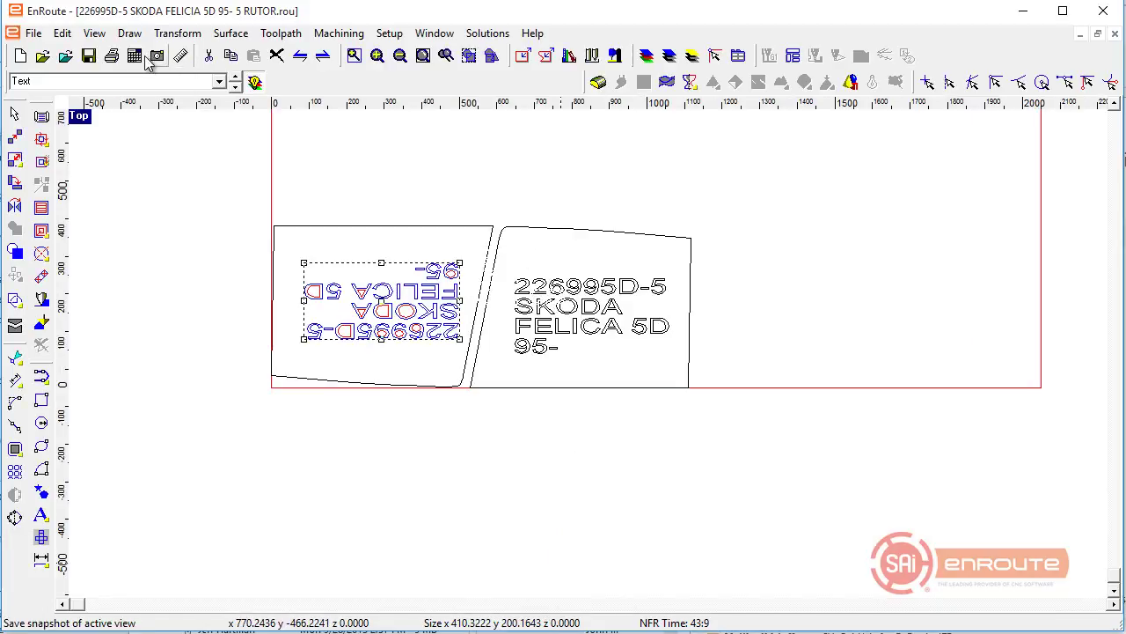
Step: Undo, try moving the text block into the left outline, then undo/redo back to the mirrored text
click(322, 55)
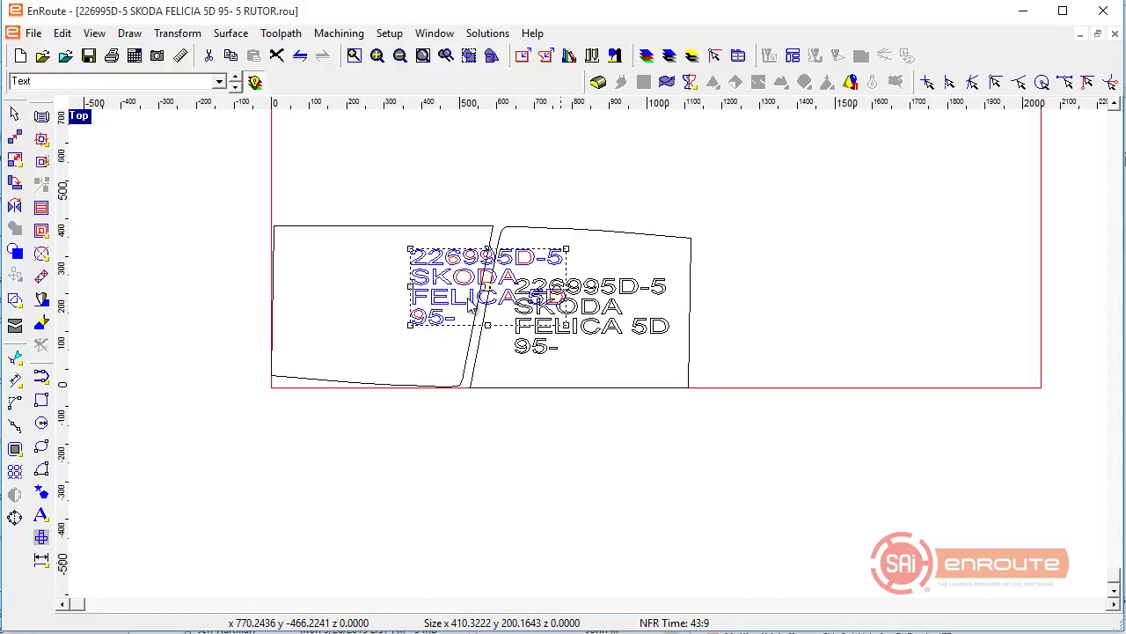
drag(193, 229, 418, 390)
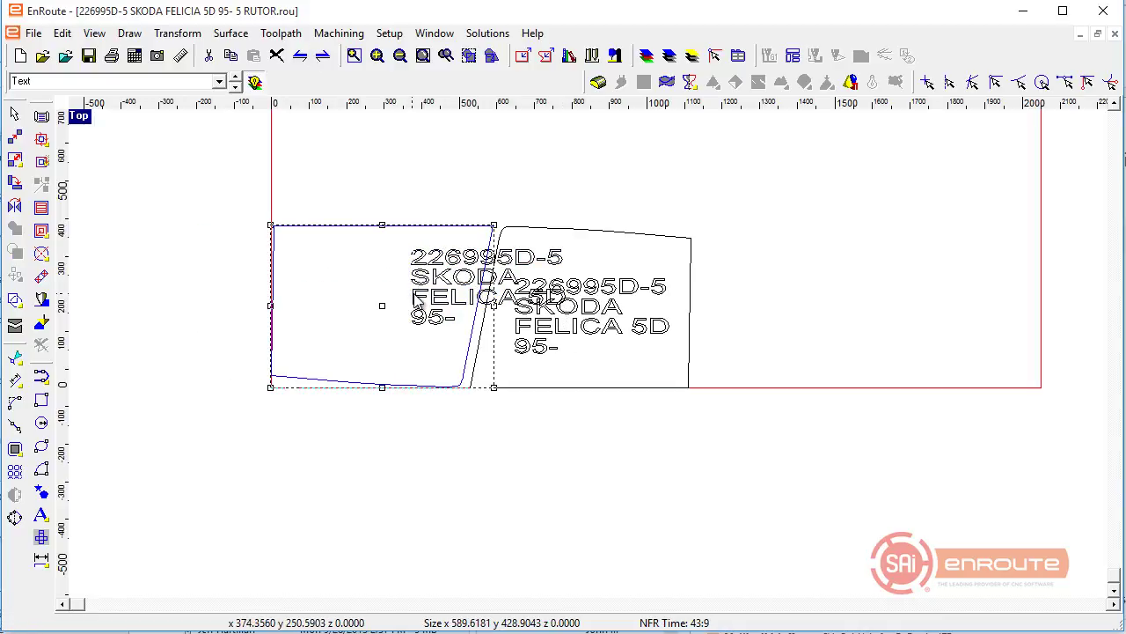
click(421, 299)
drag(486, 292, 377, 307)
click(440, 473)
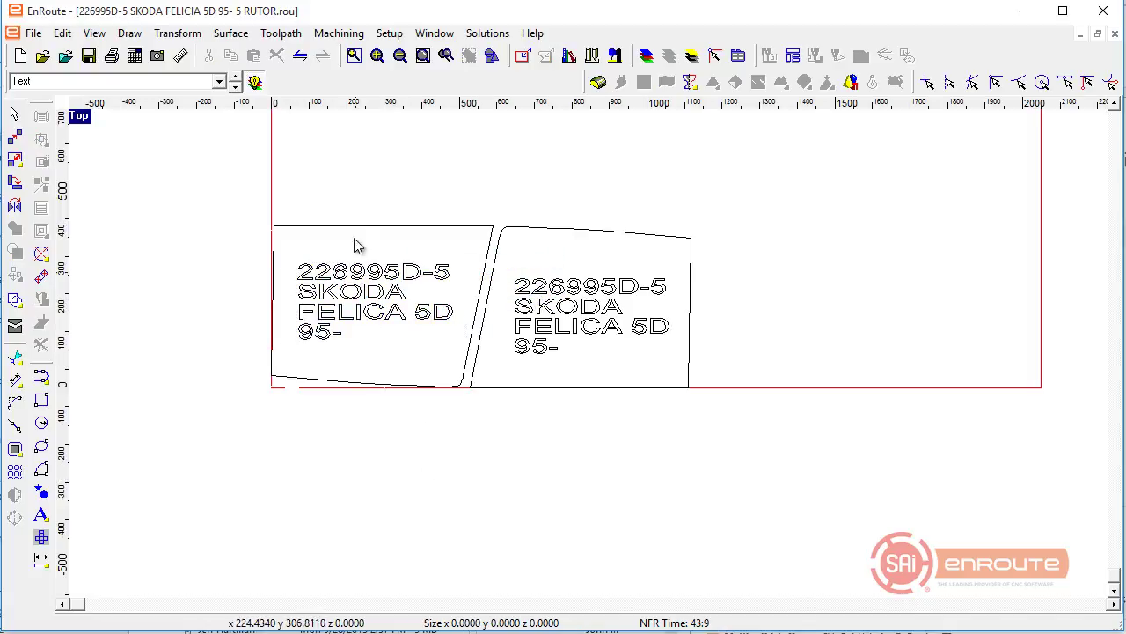
scroll(341, 290, up, 2)
scroll(604, 305, down, 1)
key(ctrl+z)
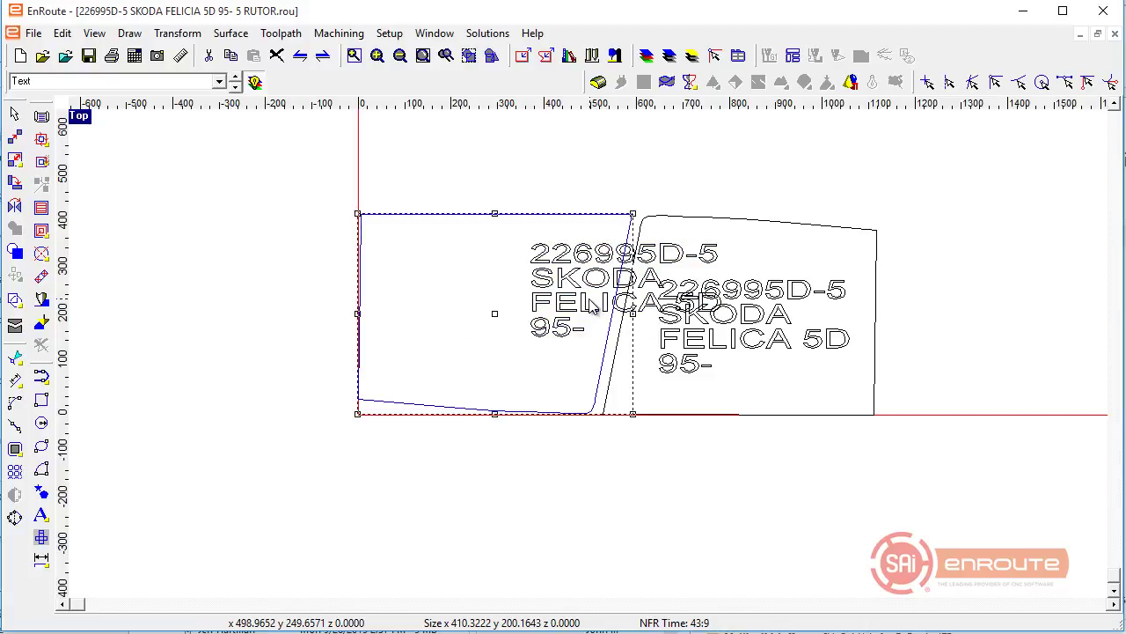
key(ctrl+y)
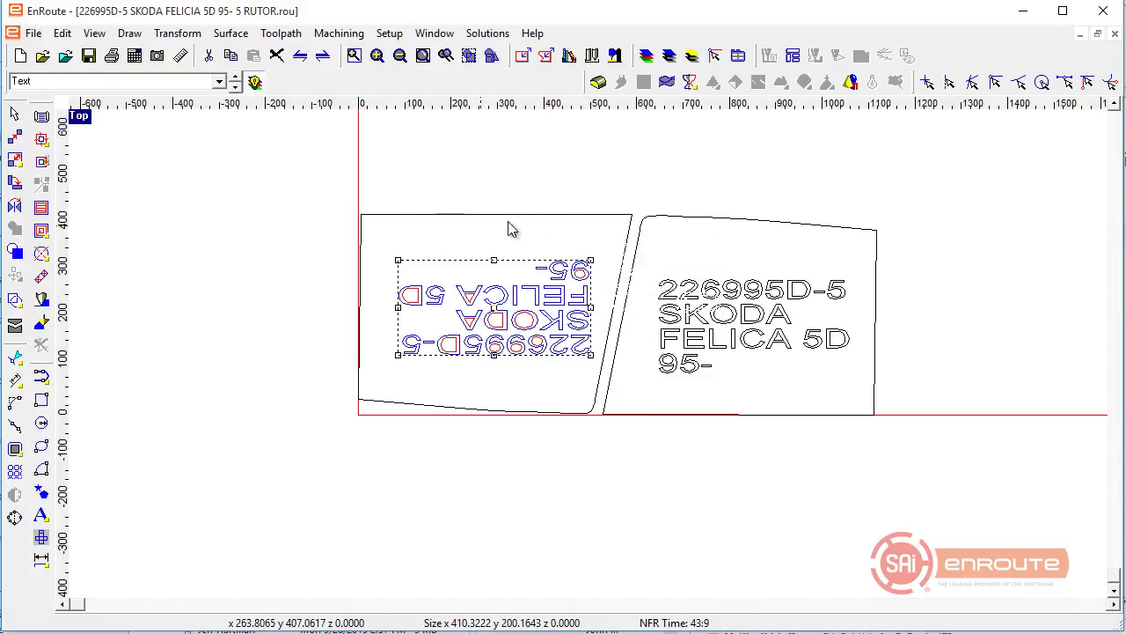
Step: Marquee-select both window outlines together with their text
click(414, 442)
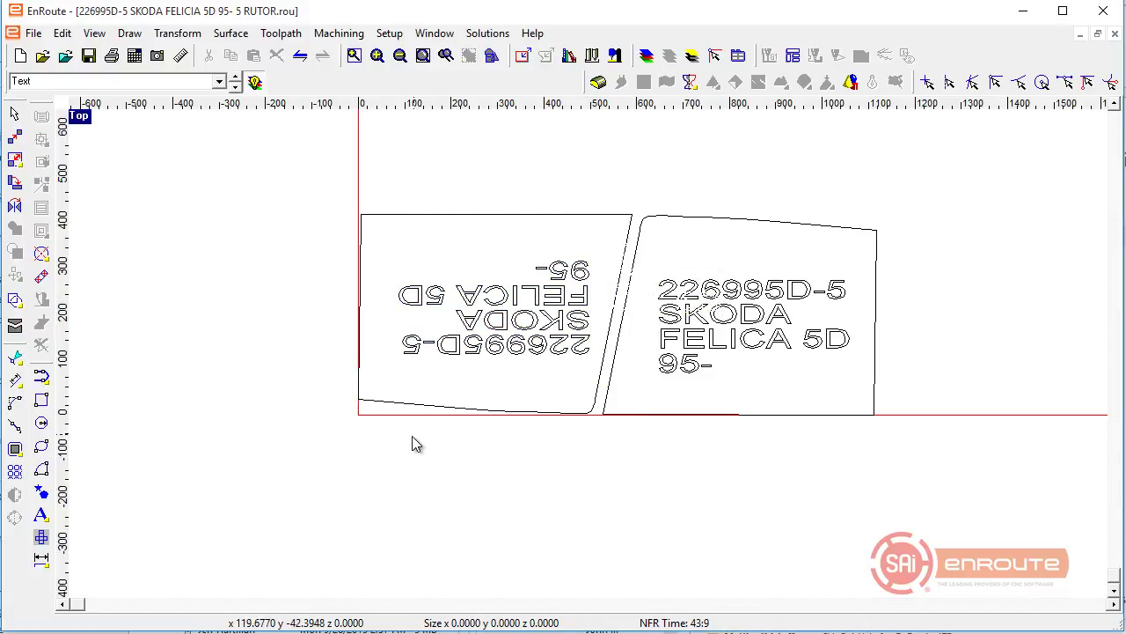
scroll(414, 441, down, 3)
drag(309, 301, 704, 483)
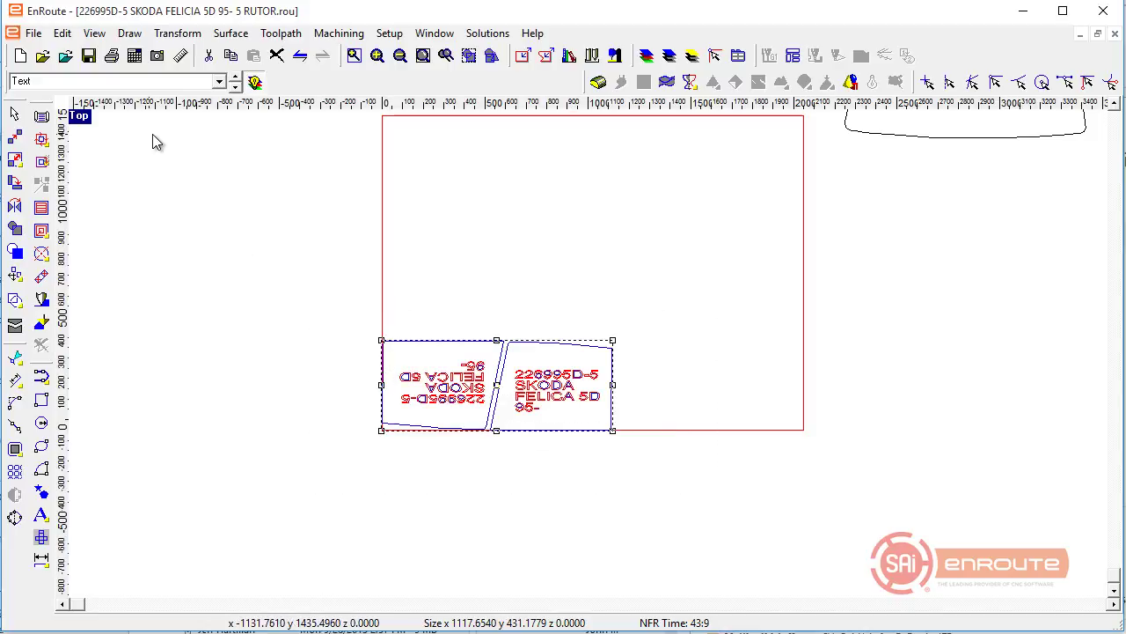
Step: Export the selection as leftright2w2269955S1mm.dxf in millimetres, selected objects only
click(33, 33)
click(38, 187)
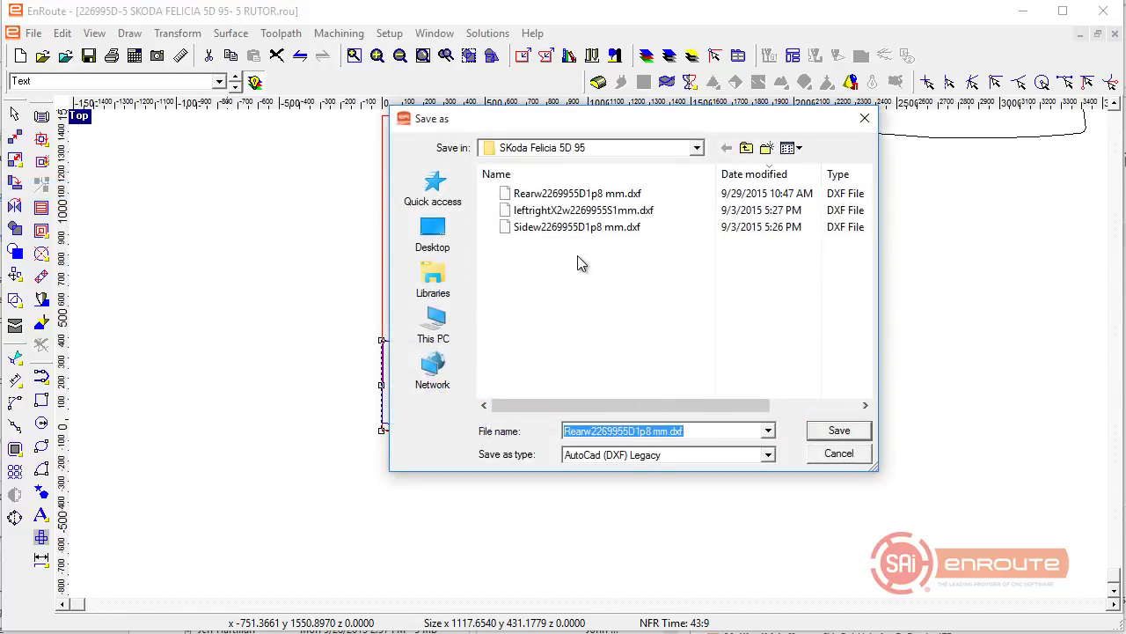
drag(552, 125, 886, 204)
click(845, 296)
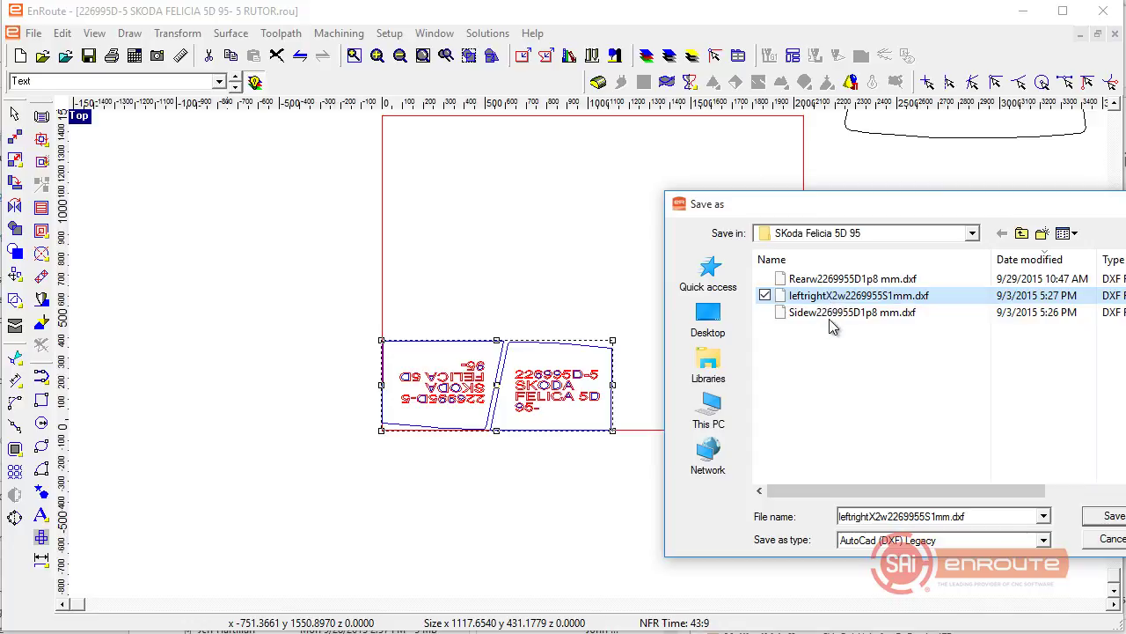
click(871, 517)
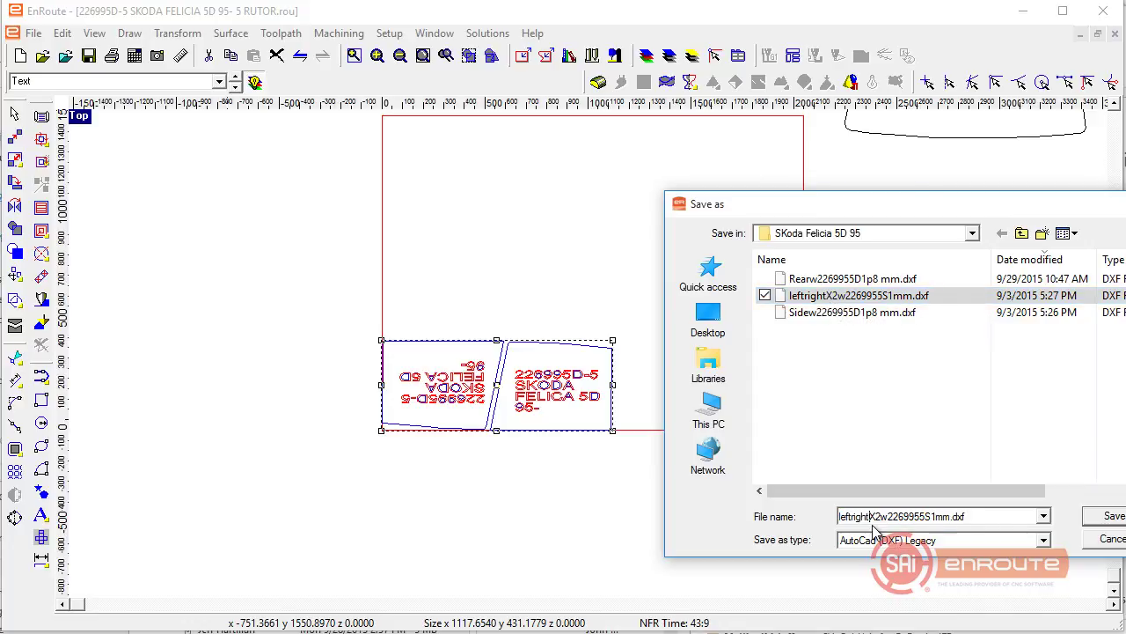
key(Delete)
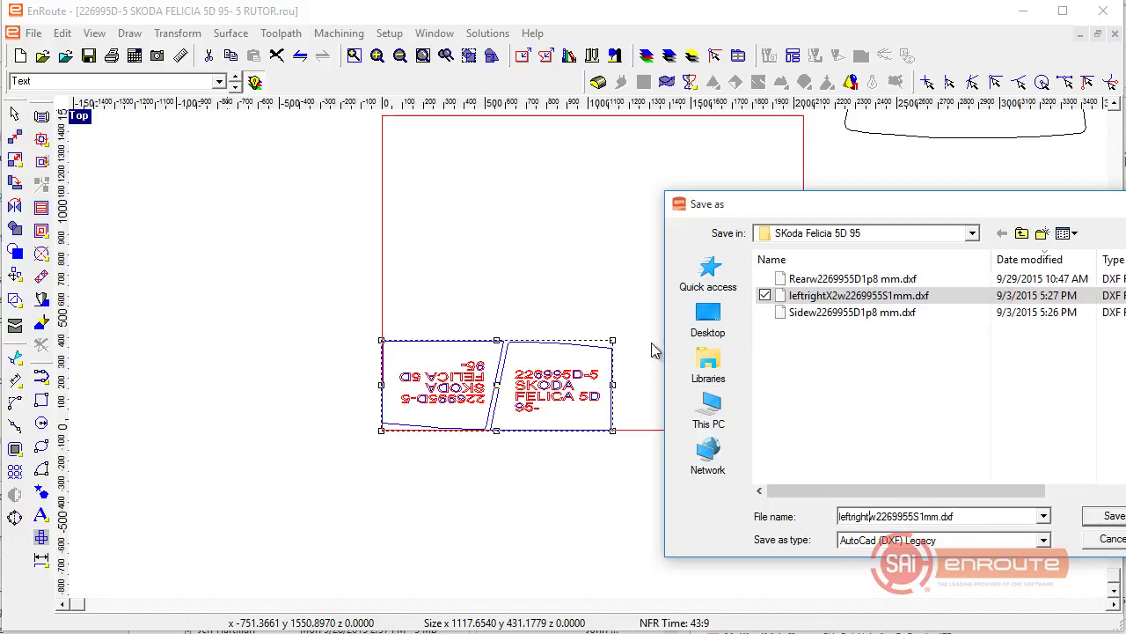
click(1118, 523)
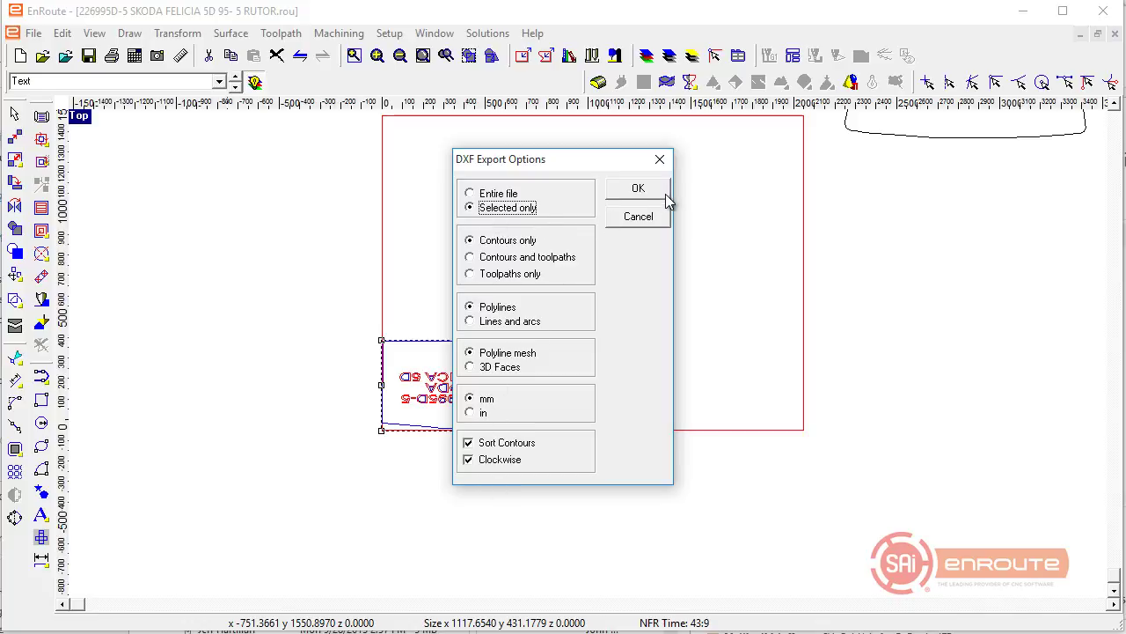
click(638, 189)
click(711, 452)
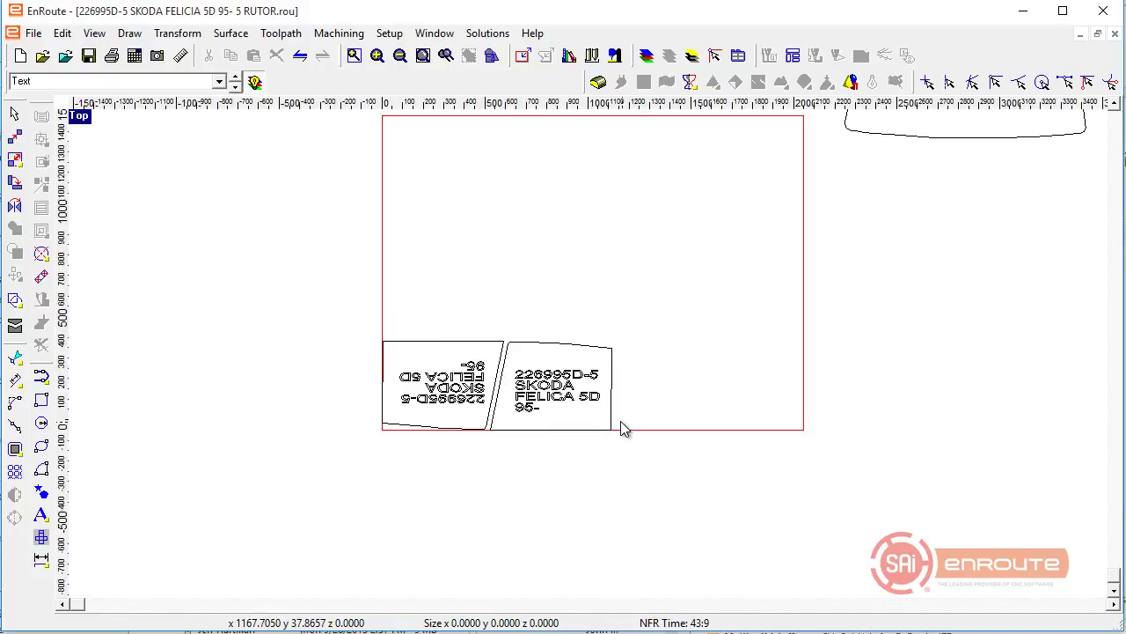
drag(478, 291, 354, 290)
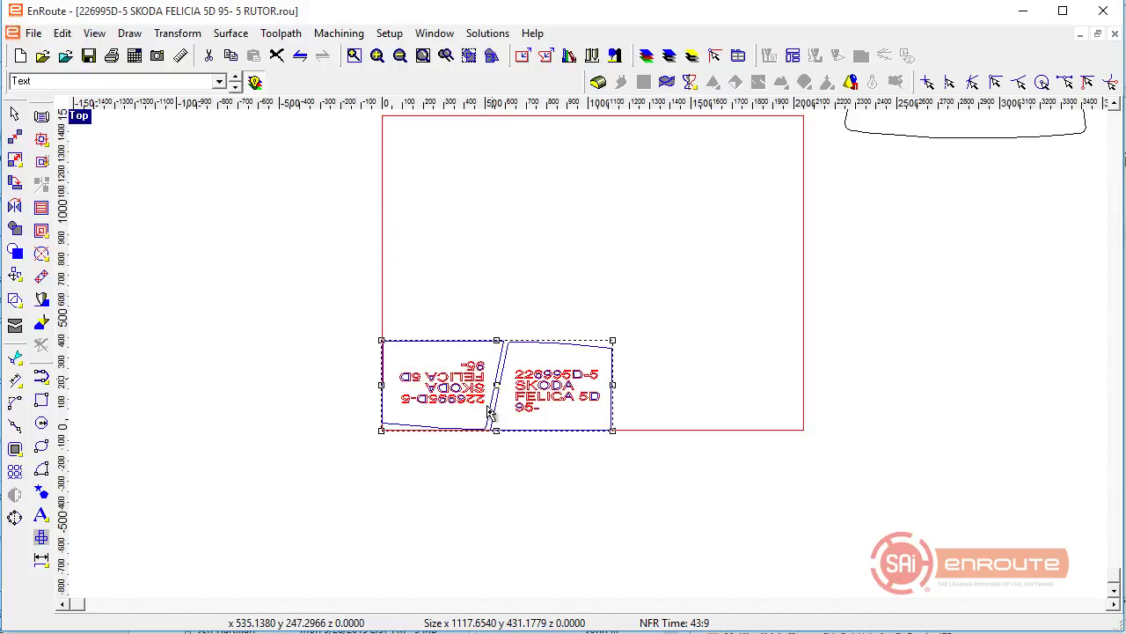
scroll(407, 317, up, 7)
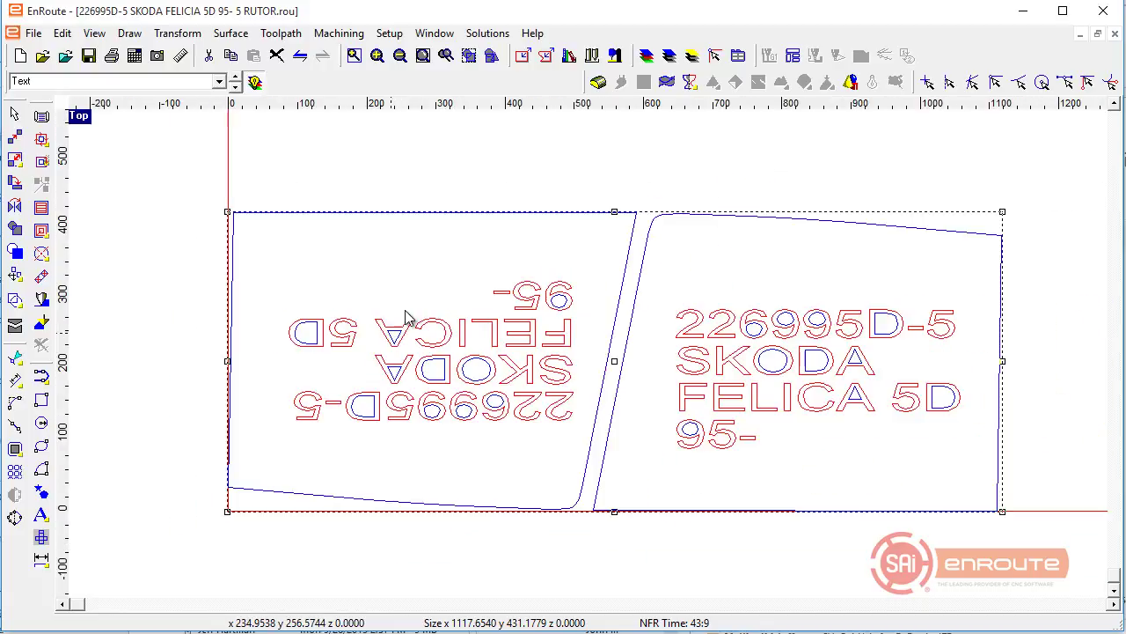